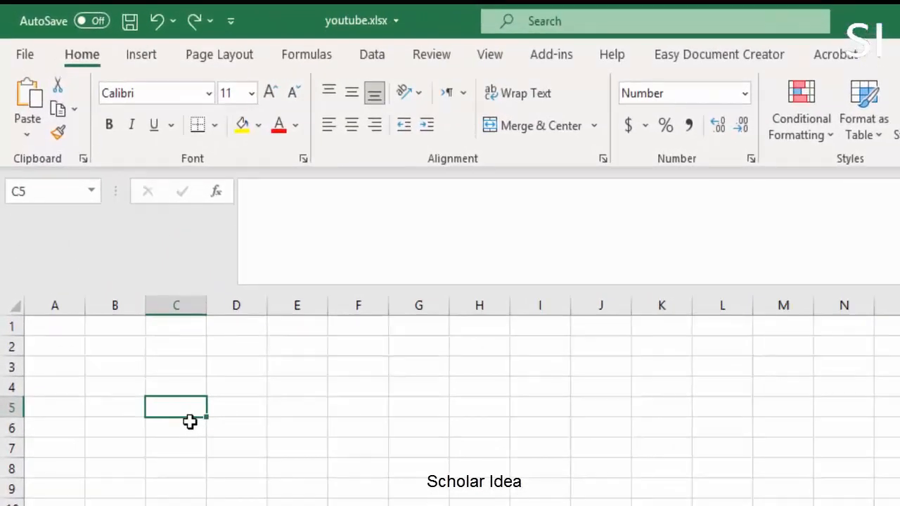
Step: Enter the calculation 42/50 in cell C4
left_click(188, 392)
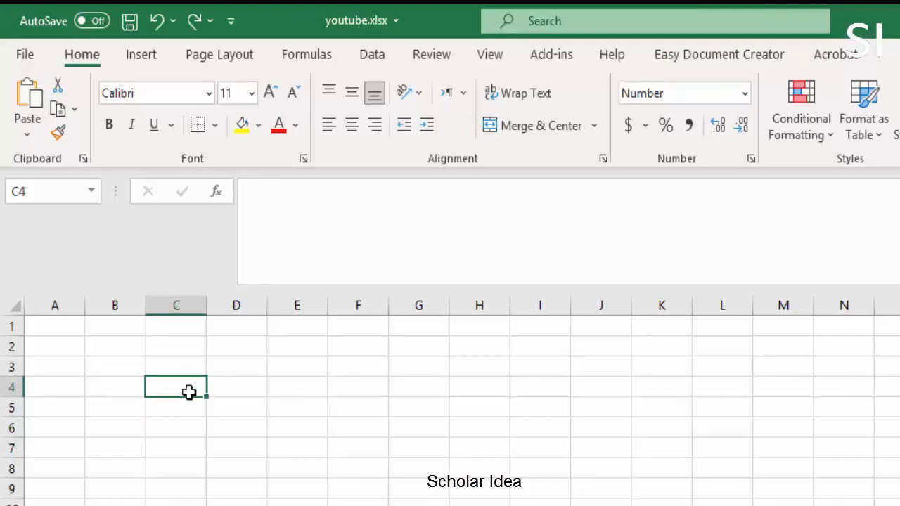
type("42/50")
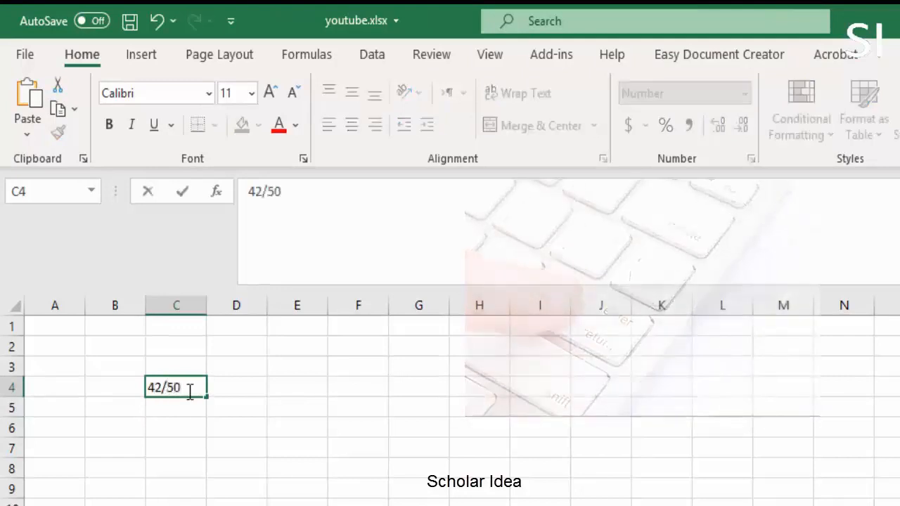
key("Return")
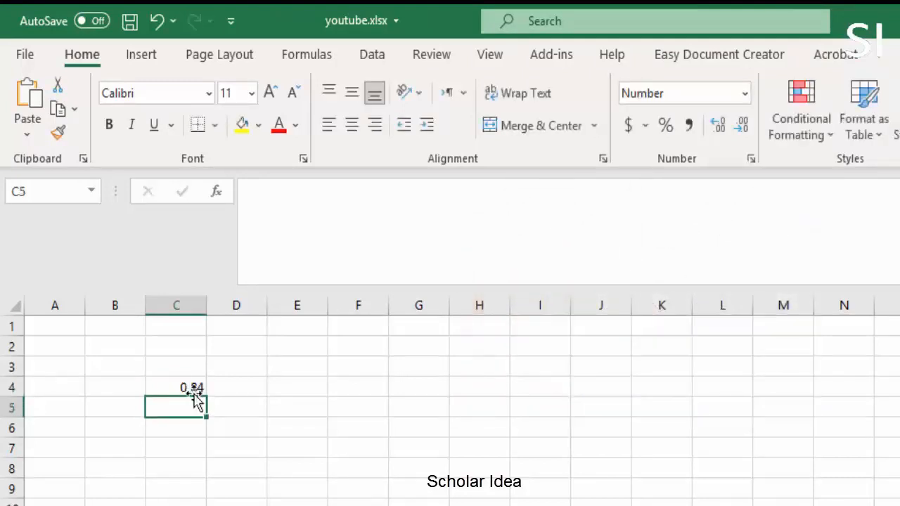
Step: Apply the percent style to the calculated value in cell C4
left_click(185, 387)
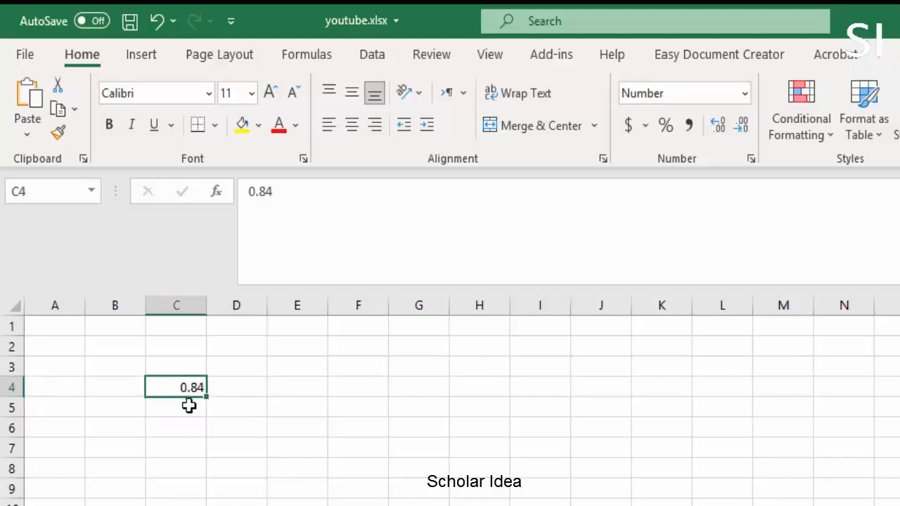
left_click(188, 406)
left_click(179, 386)
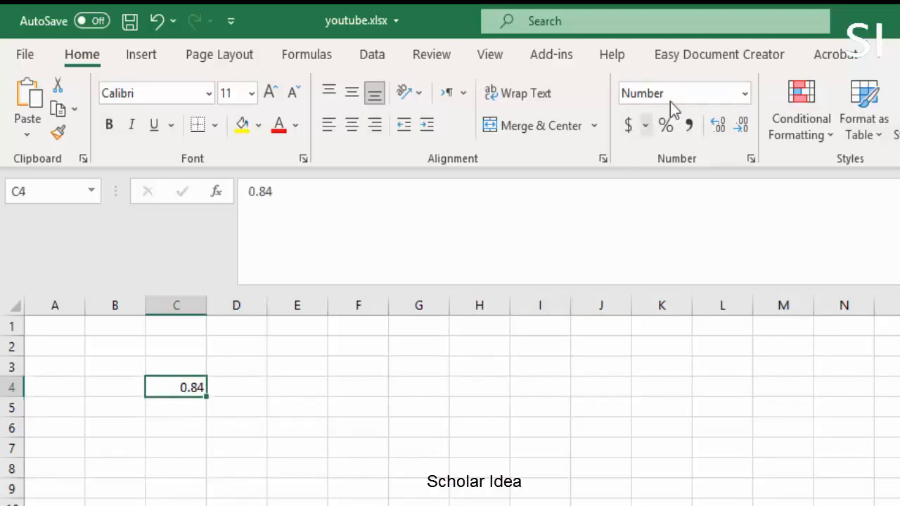
left_click(668, 122)
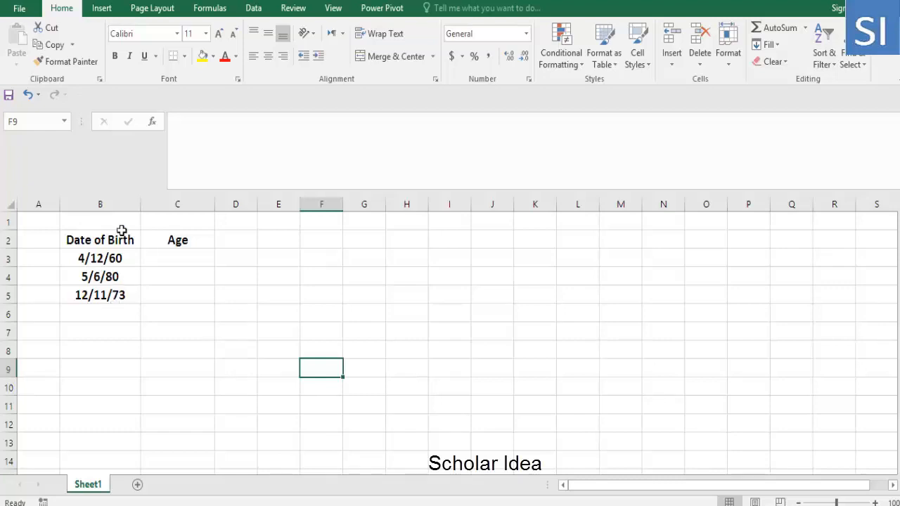
Step: Format the first Date of Birth cell, B3, as a Date with the 3/14/12 type
left_click(116, 260)
right_click(114, 262)
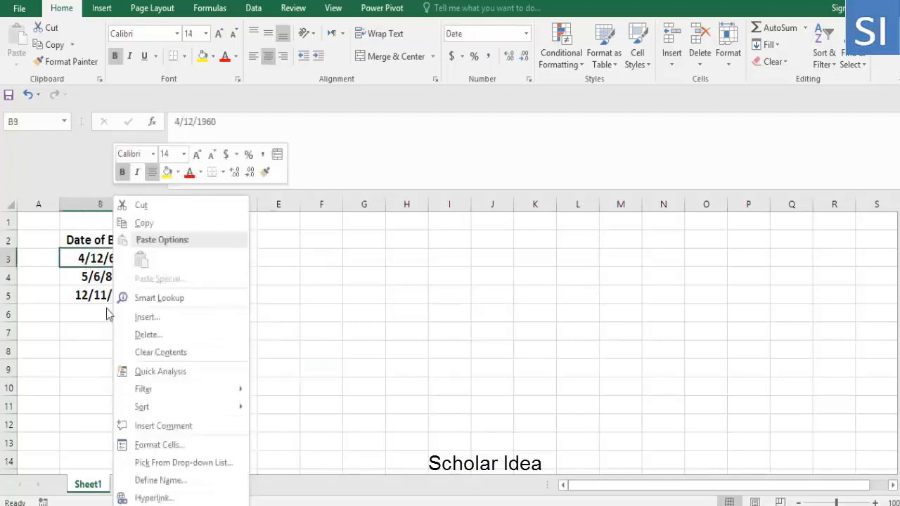
left_click(152, 446)
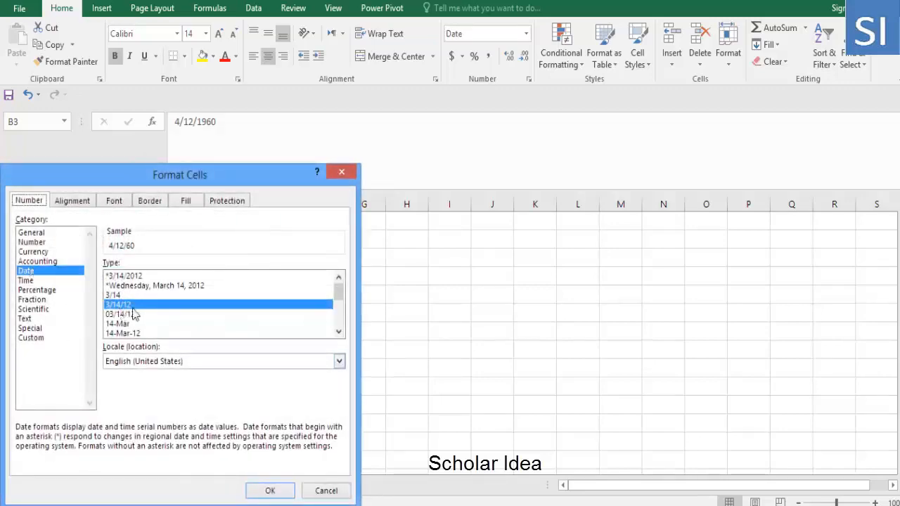
left_click(254, 489)
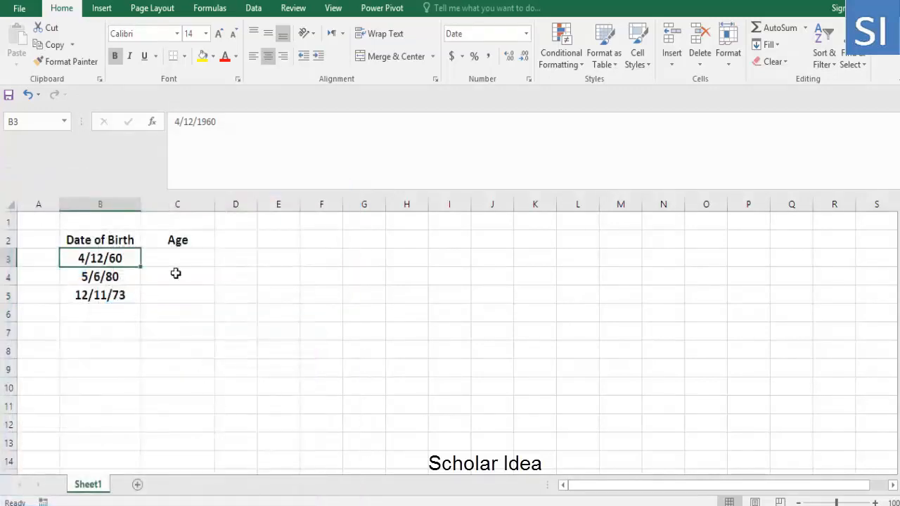
Step: Format the first Age cell, C3, as Number with 2 decimal places
right_click(175, 263)
left_click(231, 460)
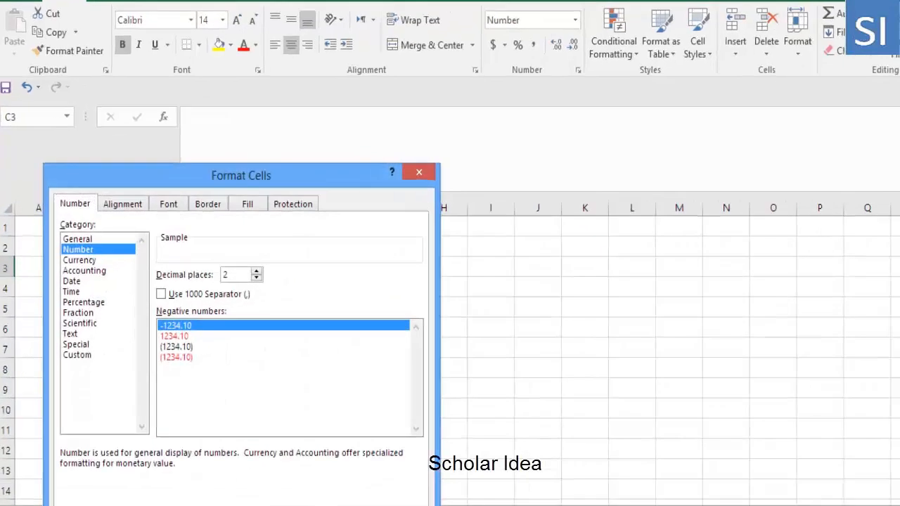
left_click(295, 489)
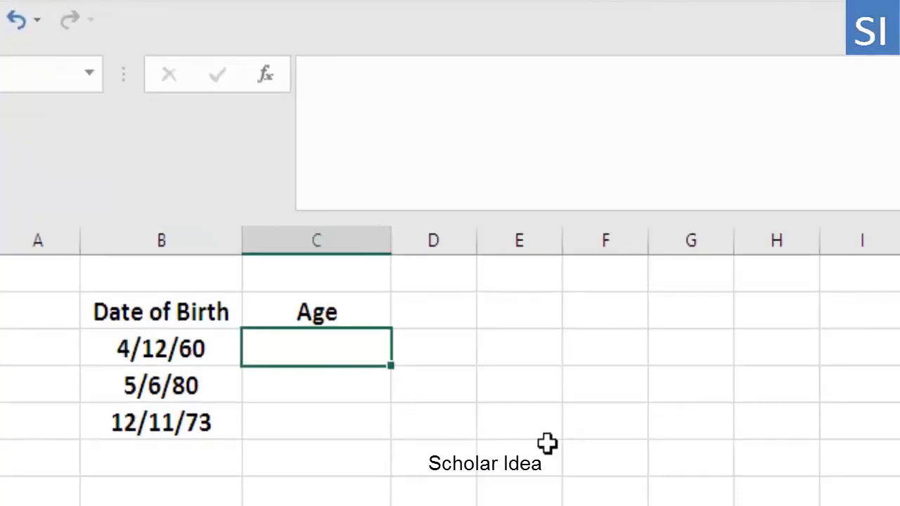
Step: Enter the formula =datedif(B3,Today(),"Y") in cell C3 to calculate the age in years
key("F2")
type("=")
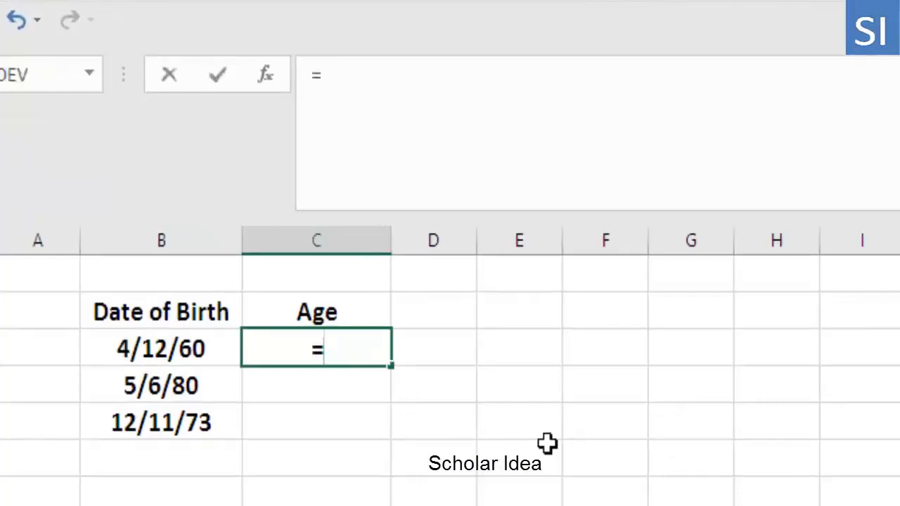
type("datedif")
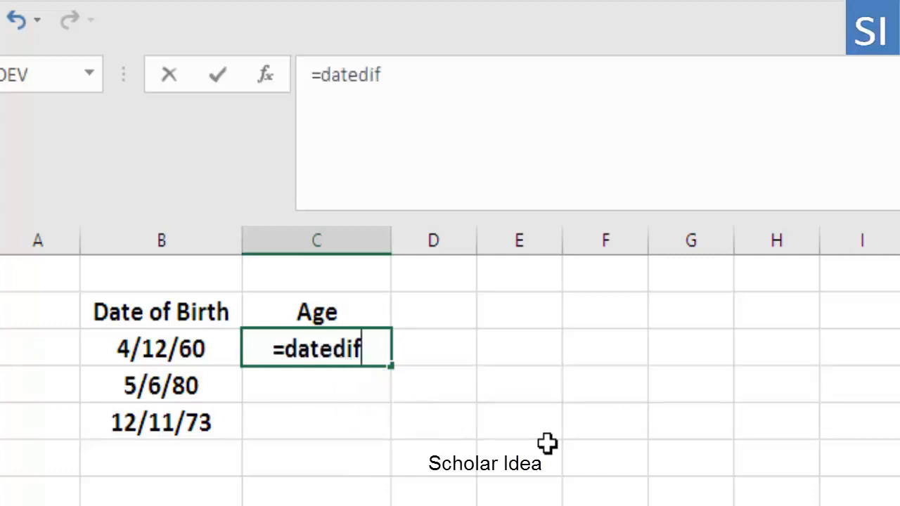
type("(")
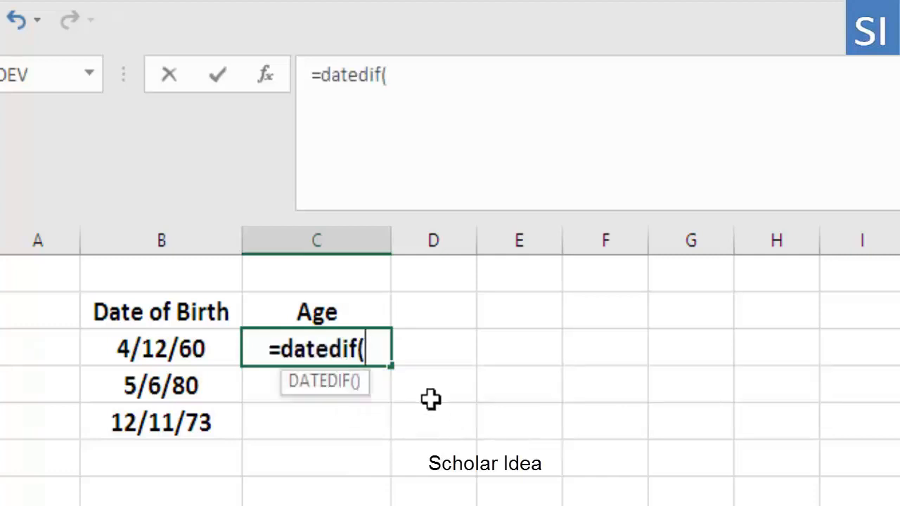
left_click(211, 357)
type(",")
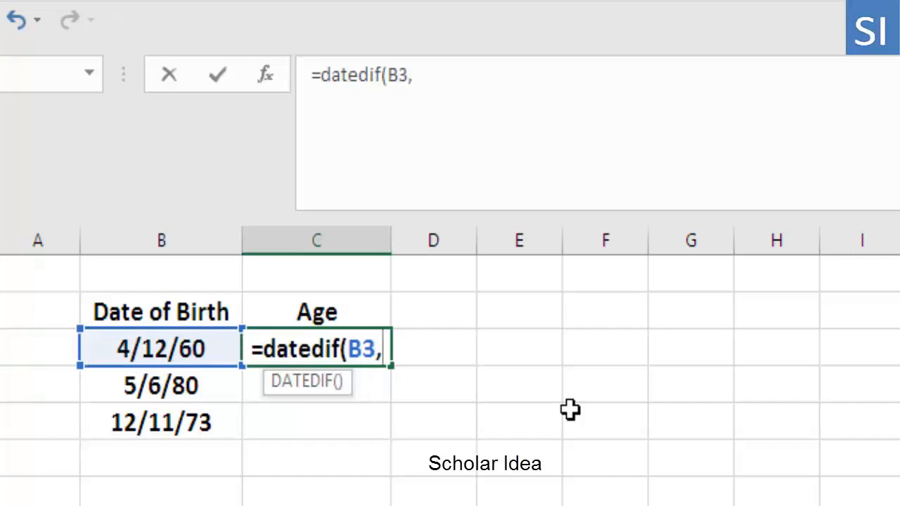
type("Tod")
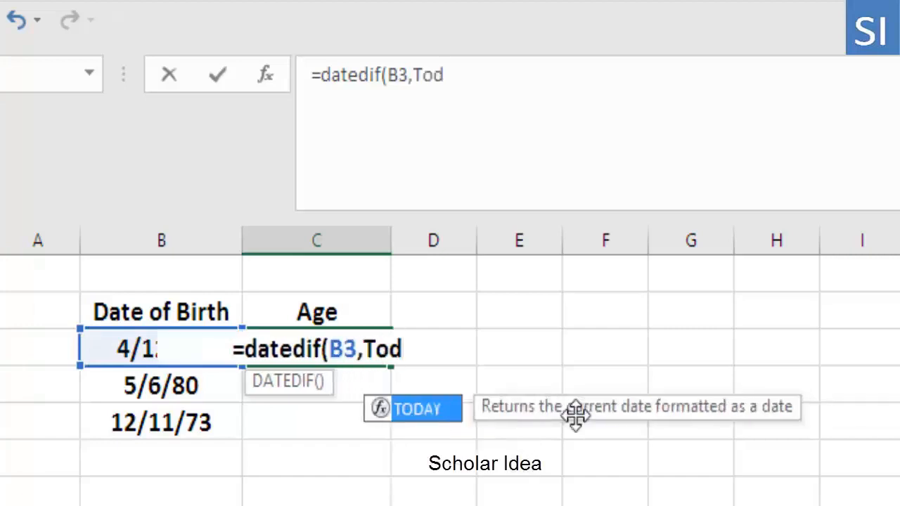
type("ay")
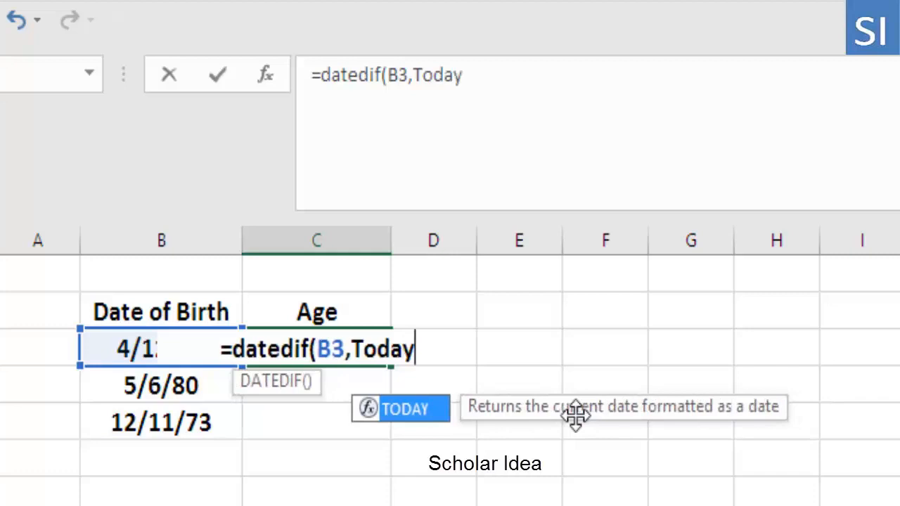
type("()")
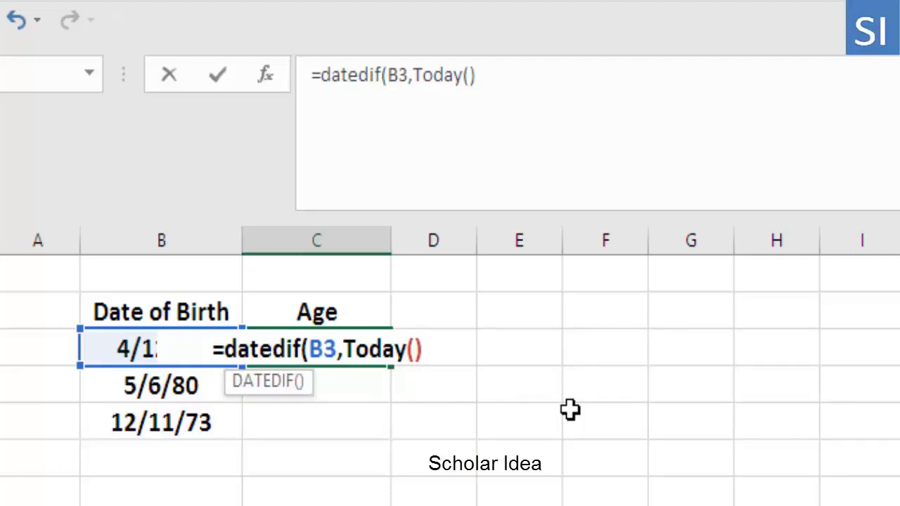
type(",")
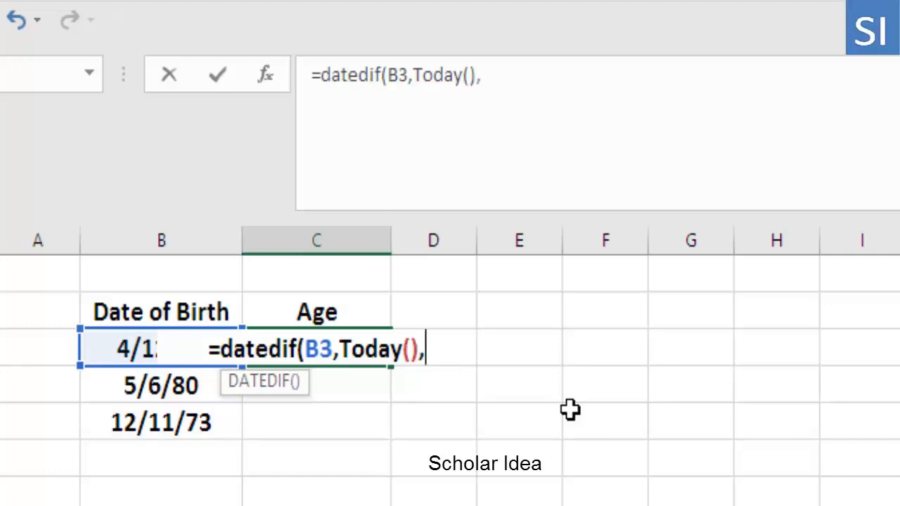
type(":")
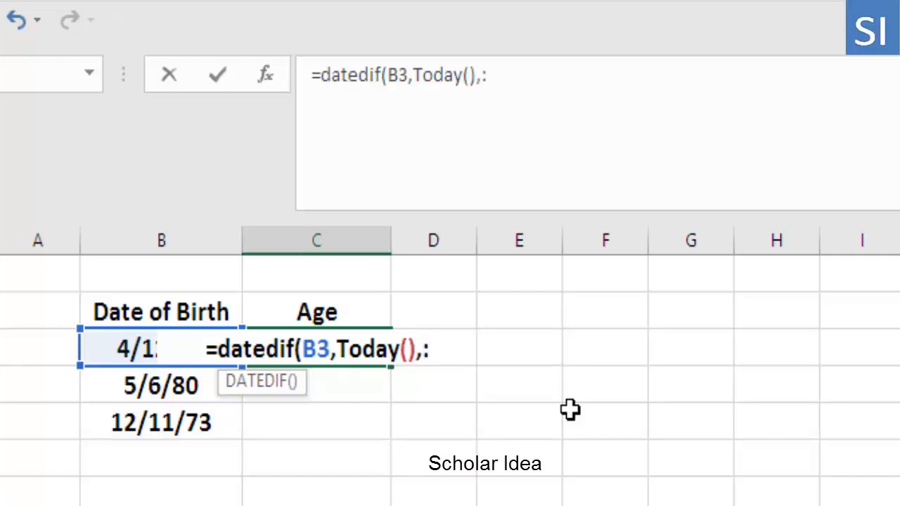
key("BackSpace")
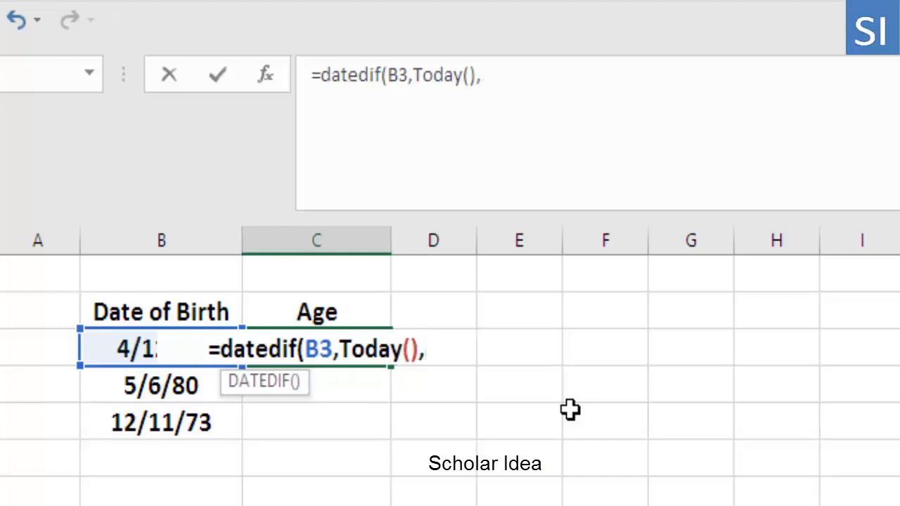
type("\"Y")
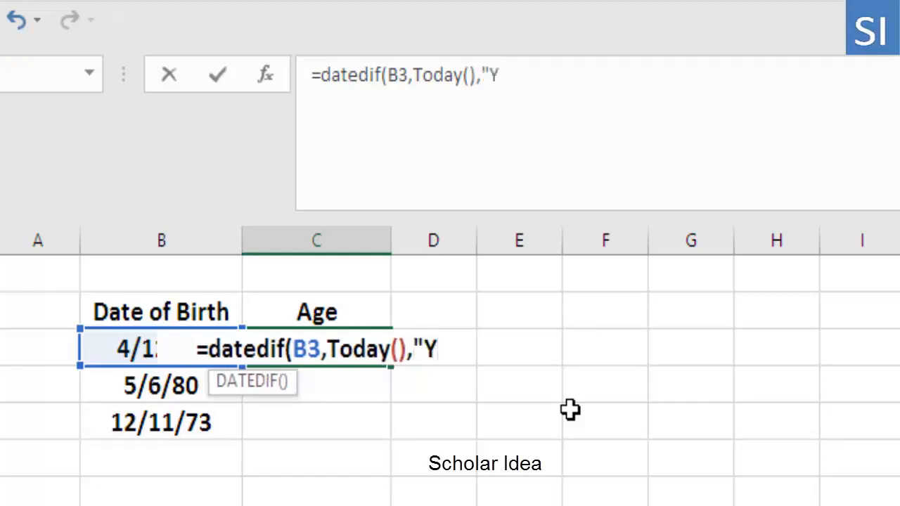
type("\"")
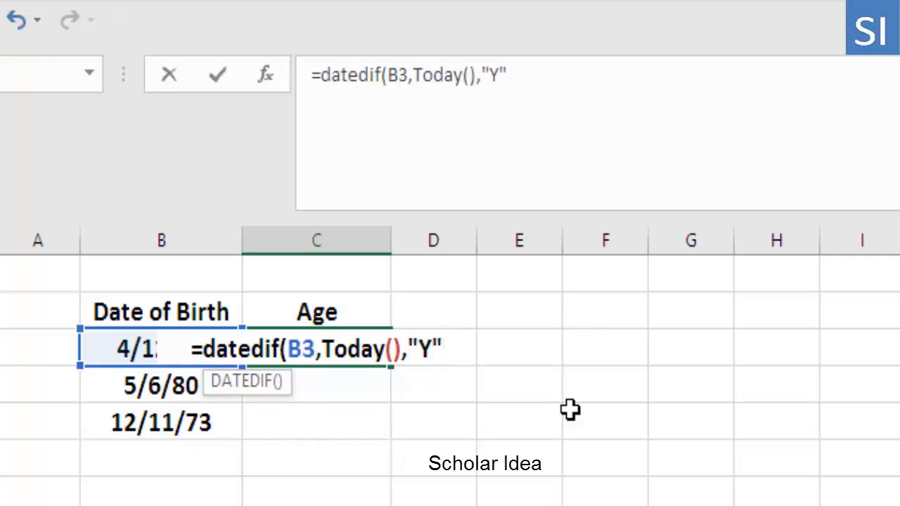
type(")")
key("Return")
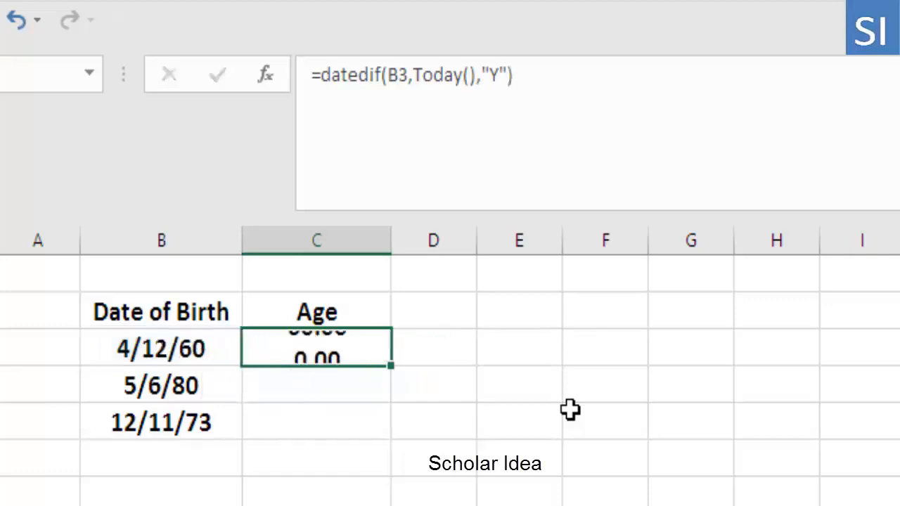
Step: Fill the age formula from C3 down to C5 for the remaining birth dates
left_click(376, 355)
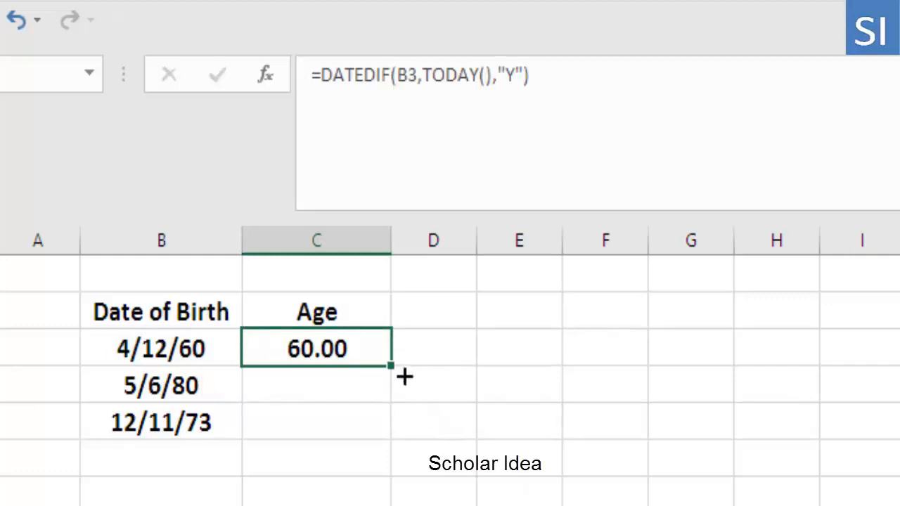
left_click_drag(402, 375, 398, 438)
left_click(473, 475)
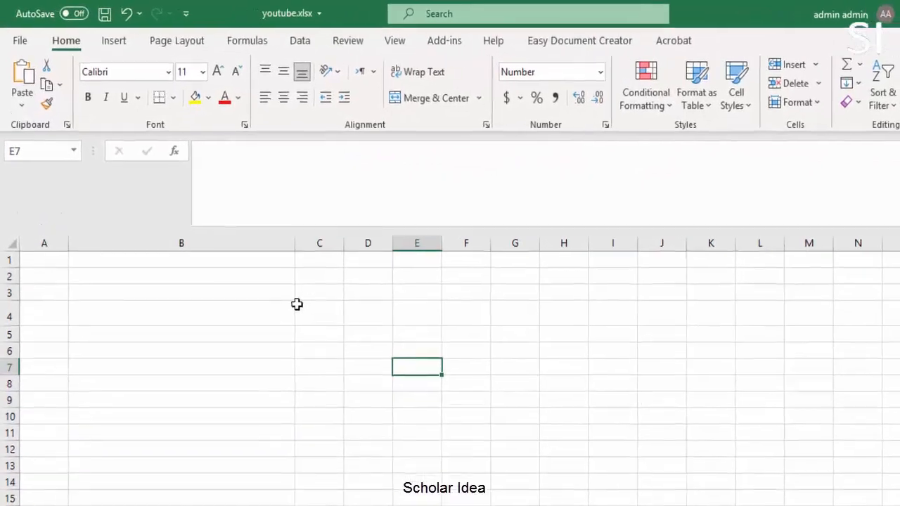
Step: Enter the percentage change formula =(2425-2500)/2500 in cell B4
left_click(211, 309)
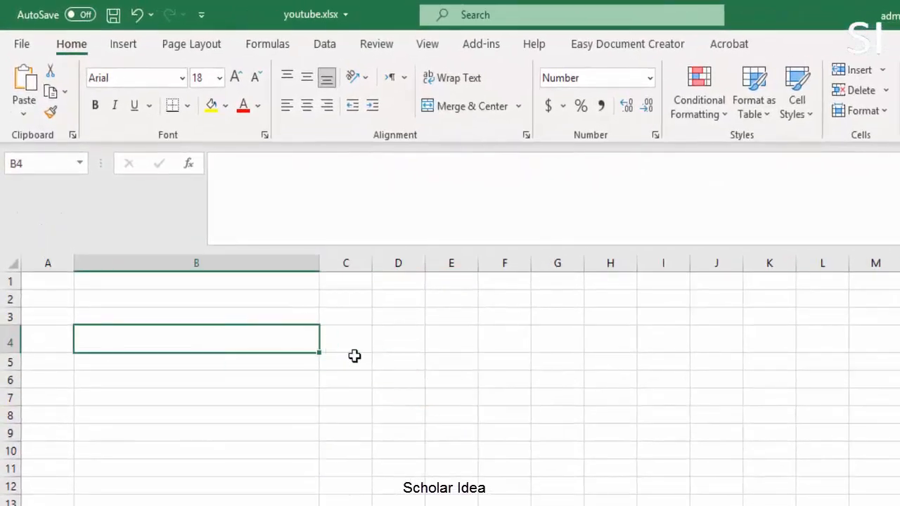
type("=")
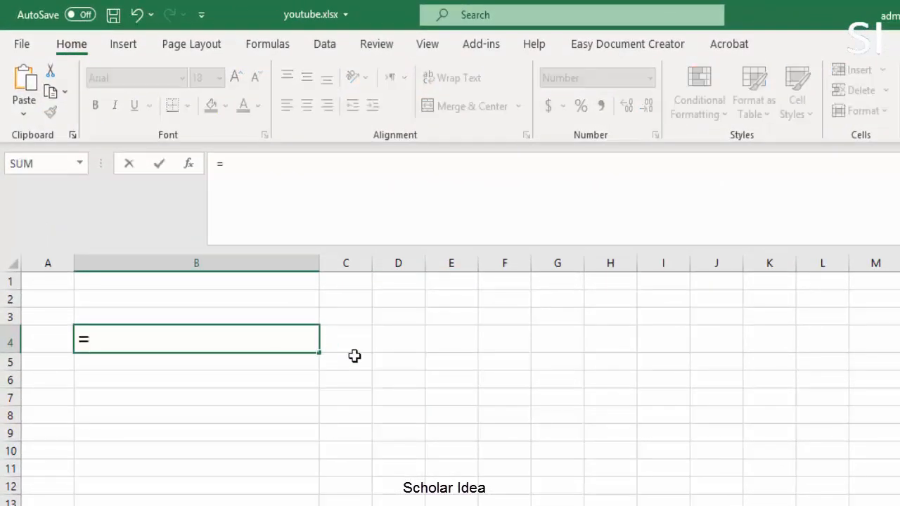
type("(242")
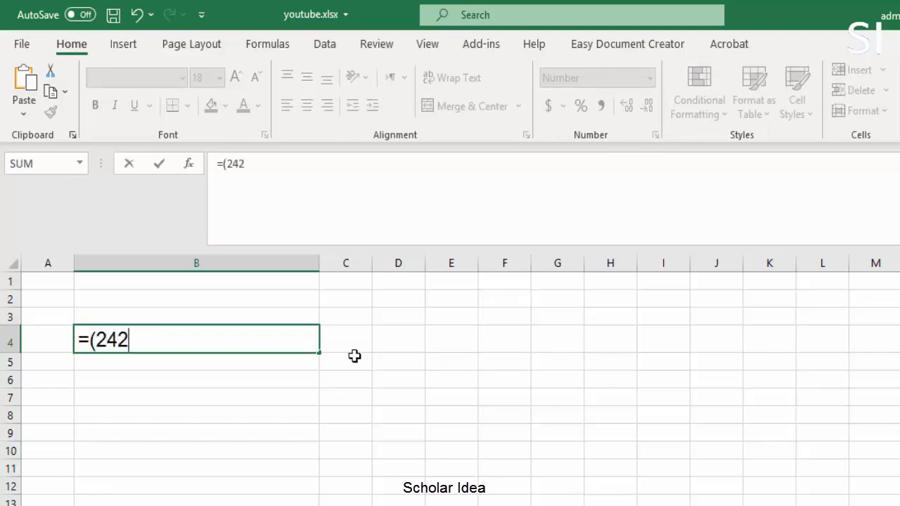
type("5-25")
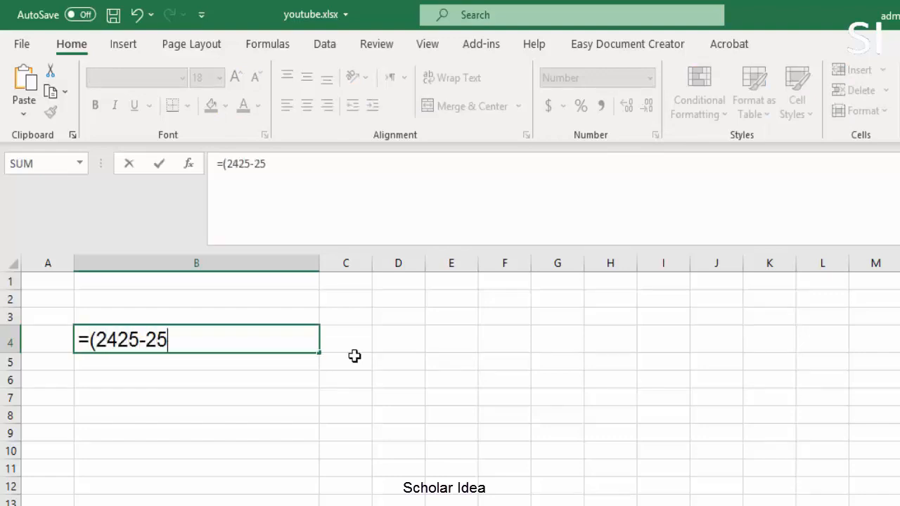
type("00)/")
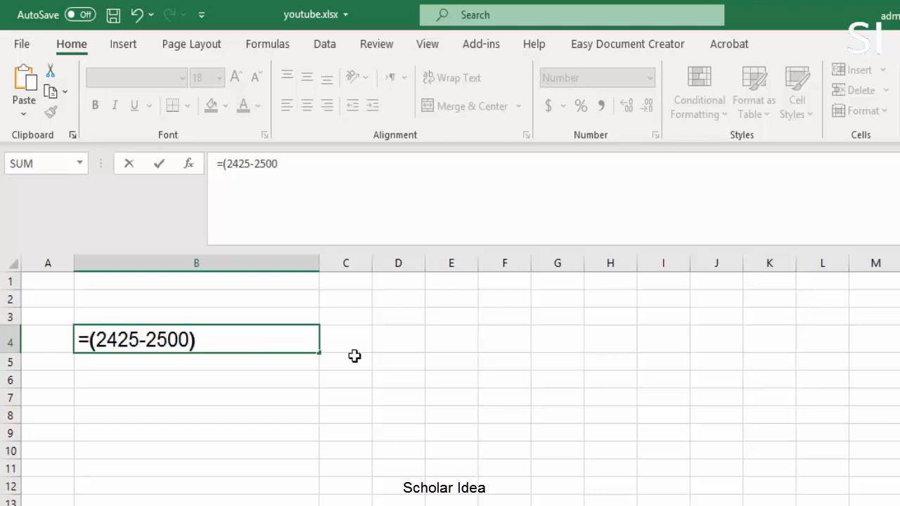
type("25")
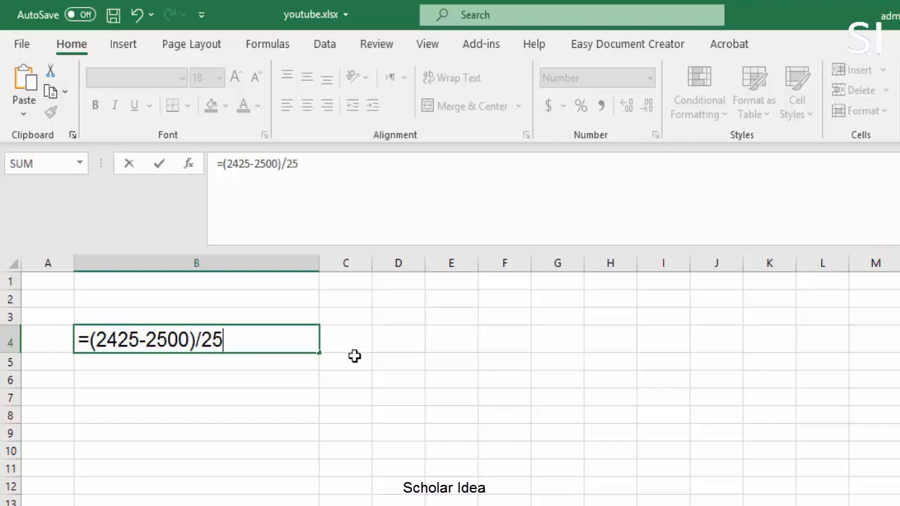
type("00")
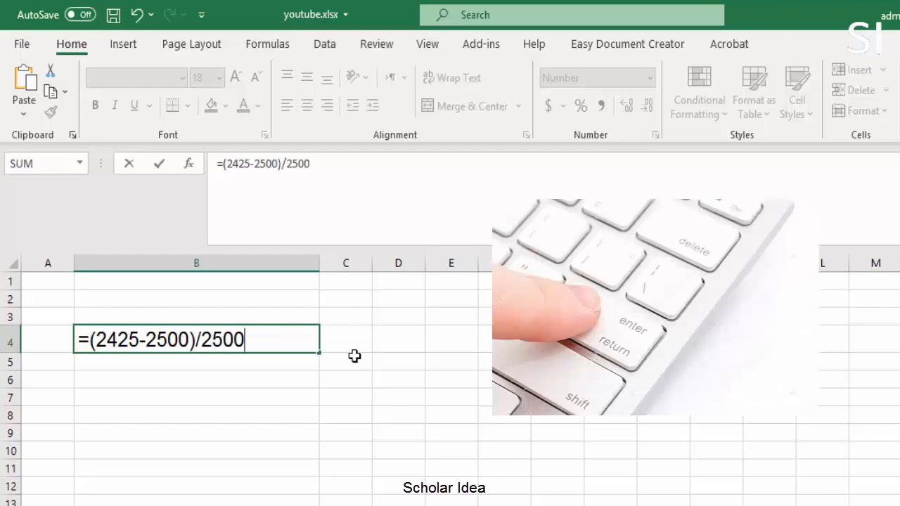
key("Return")
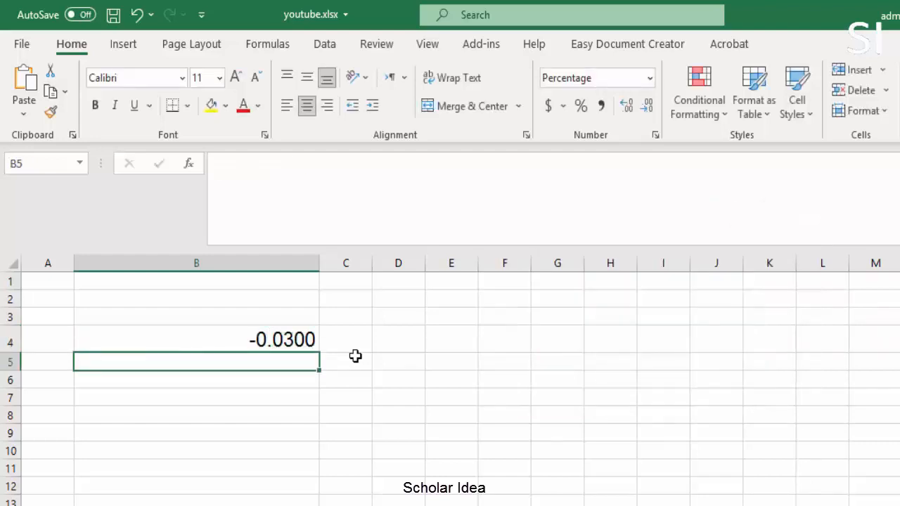
Step: Format the percentage change result in cell B4 as a percentage and centre it in the cell
left_click(292, 336)
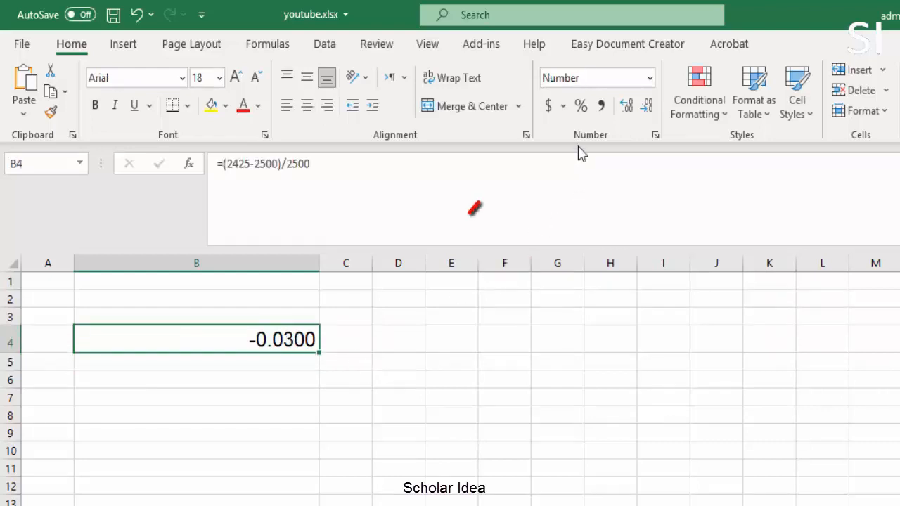
left_click(582, 105)
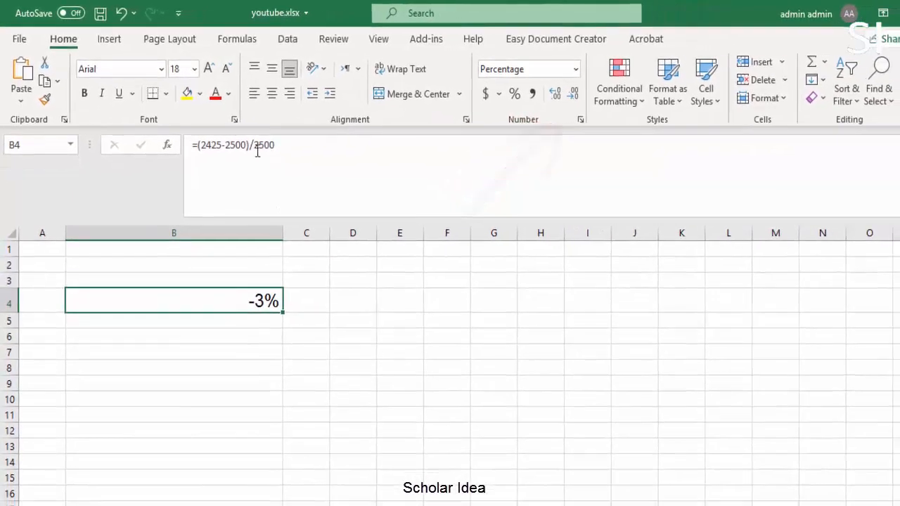
left_click(272, 94)
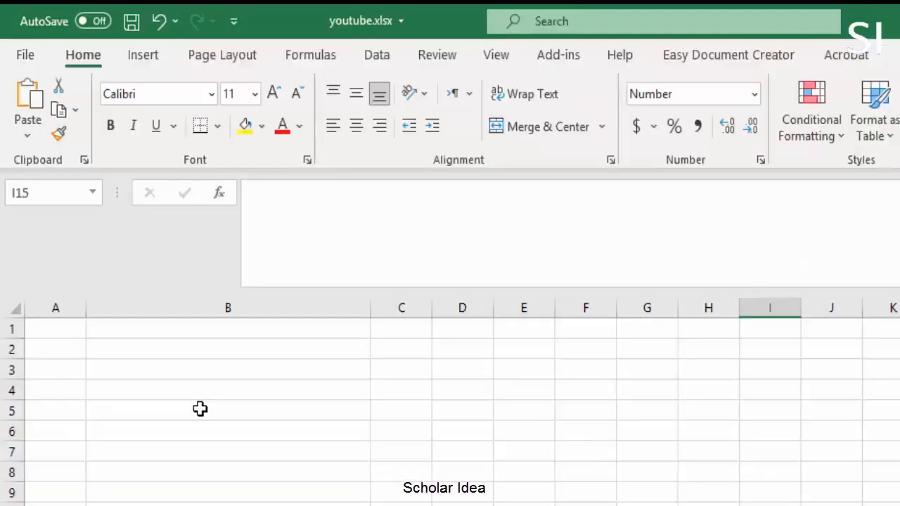
Step: Enter the percentage change formula =(2500-2342)/2342 in cell B5
left_click(137, 280)
type("=")
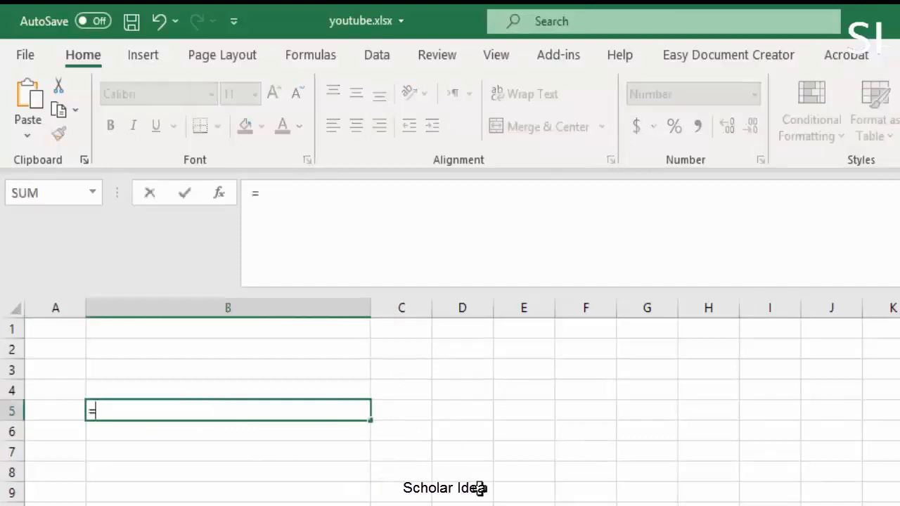
type("(2500-2")
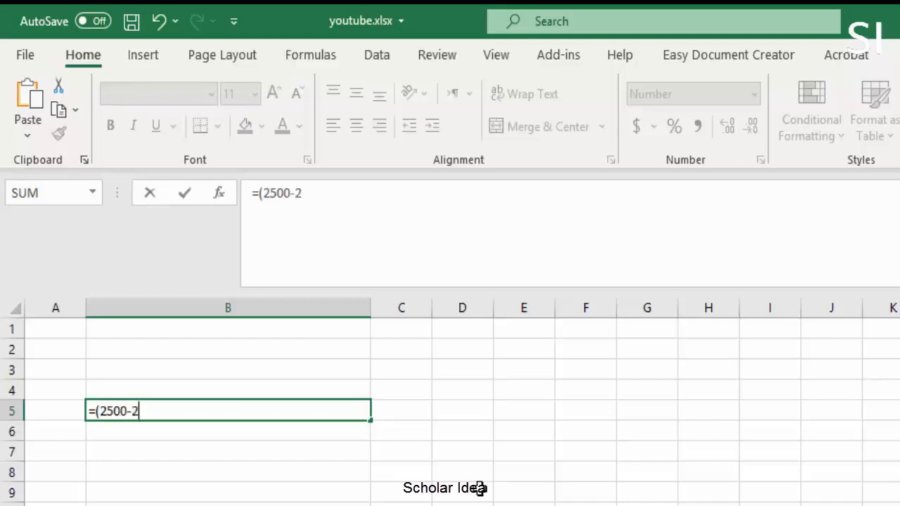
type("342)/2342")
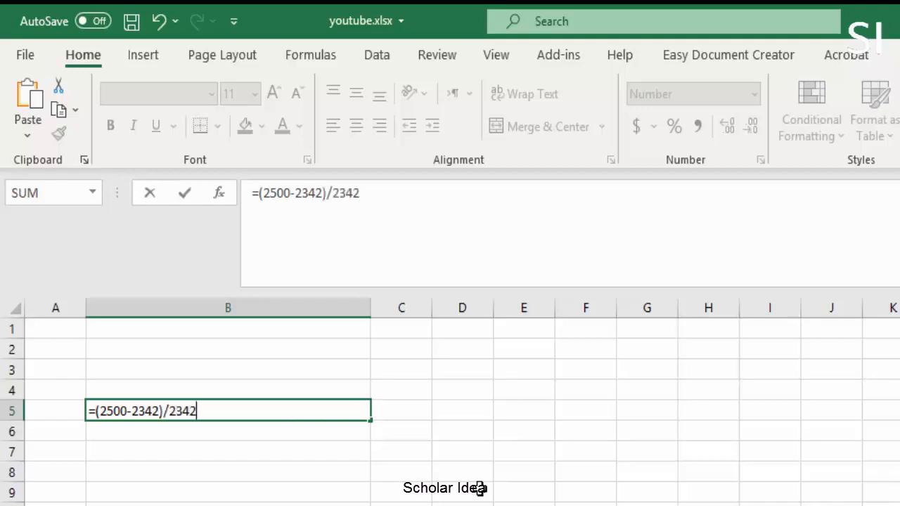
key("Return")
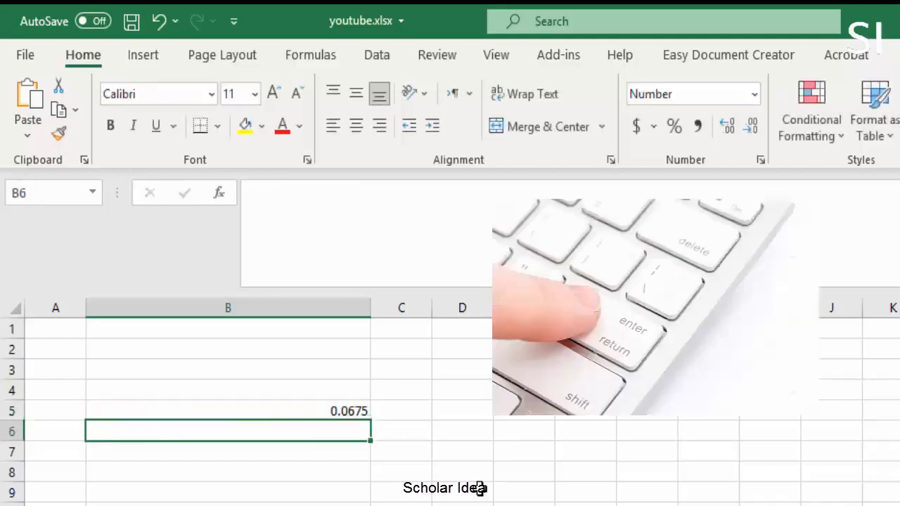
Step: Centre the result in cell B5 and format it as a percentage
left_click(362, 408)
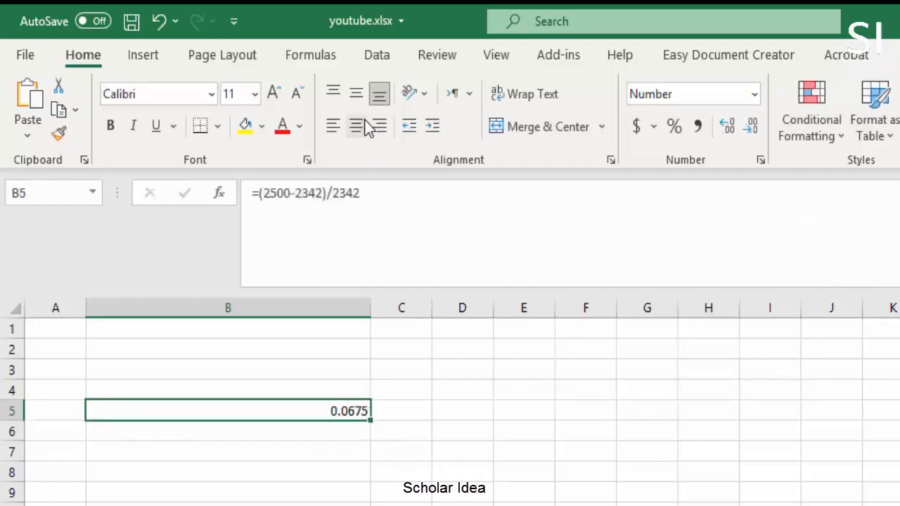
left_click(362, 125)
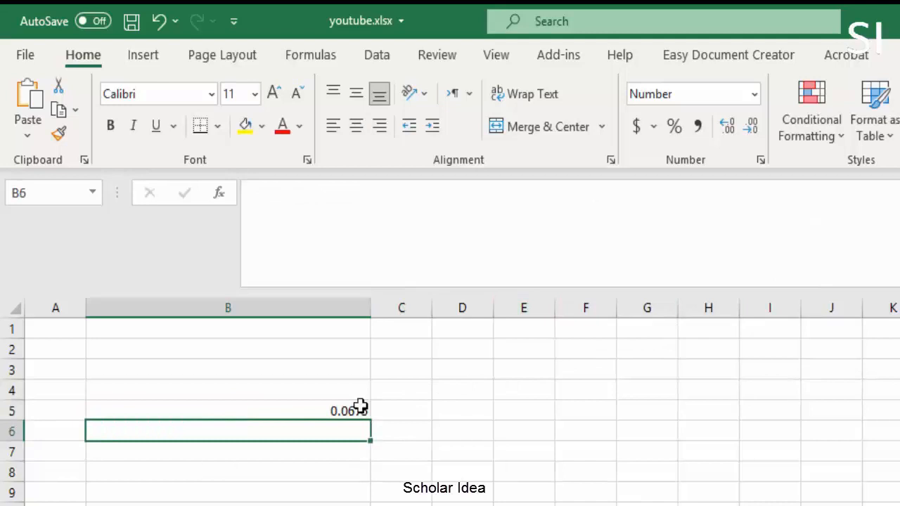
left_click(361, 406)
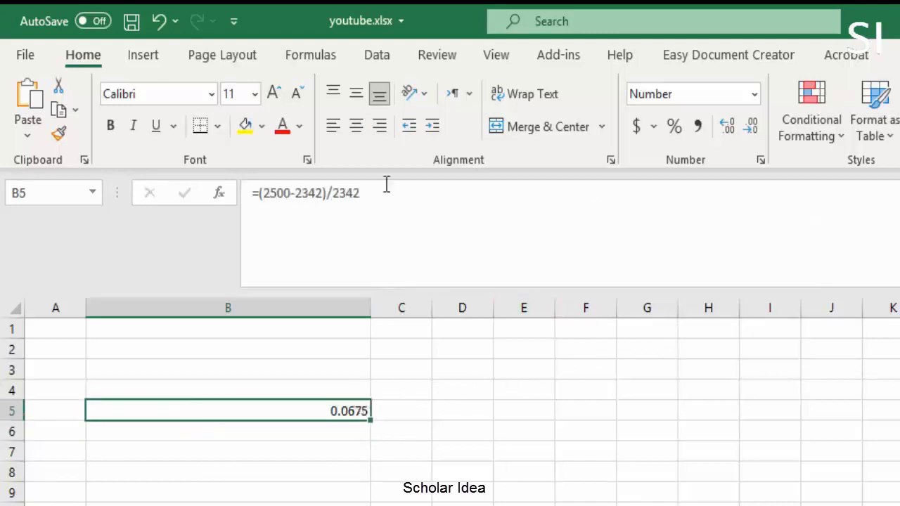
left_click(360, 126)
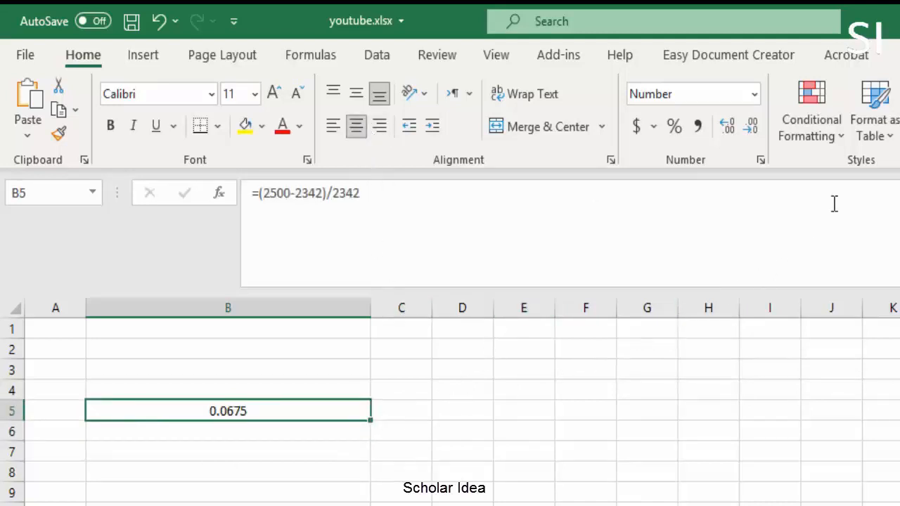
left_click(679, 133)
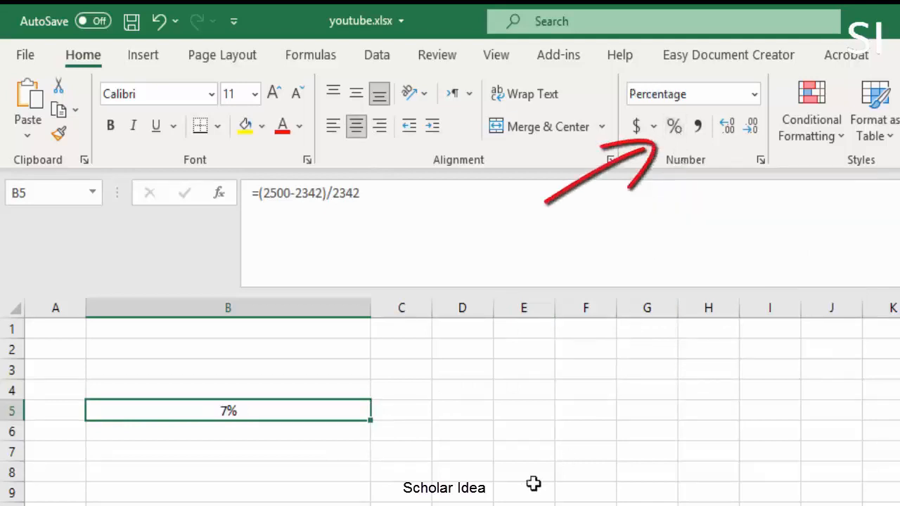
Step: Set the percentage format of cell B5 to 2 decimal places
right_click(294, 409)
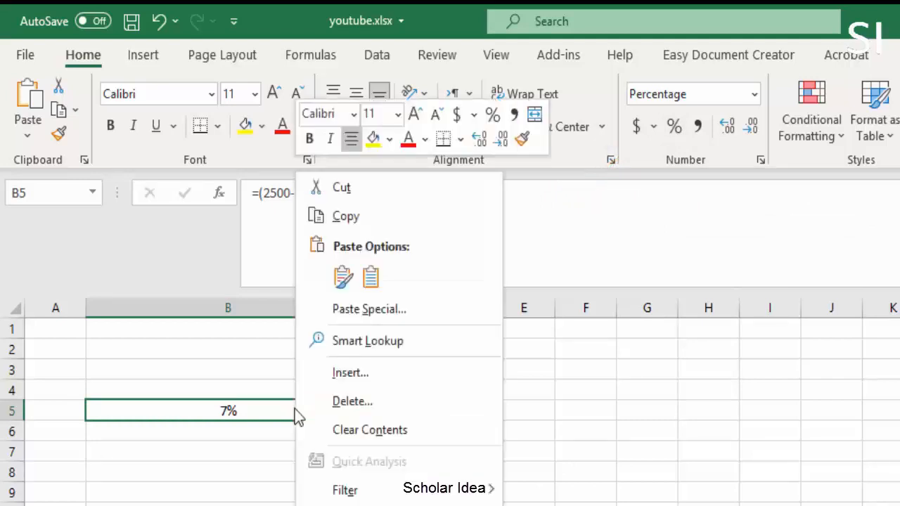
left_click(365, 505)
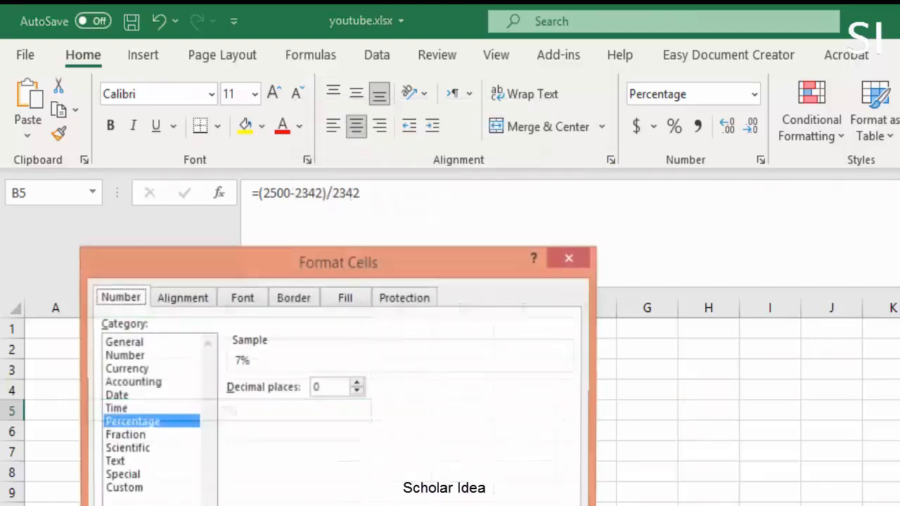
left_click(357, 383)
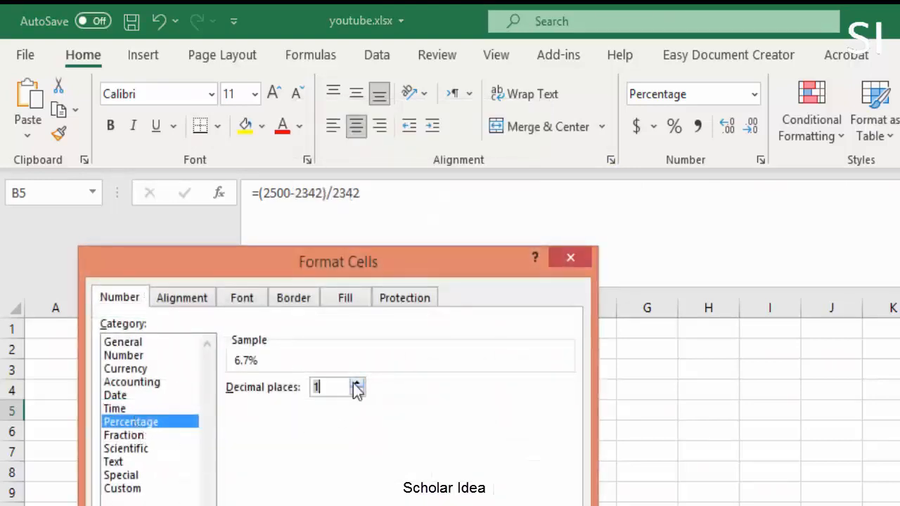
left_click(460, 504)
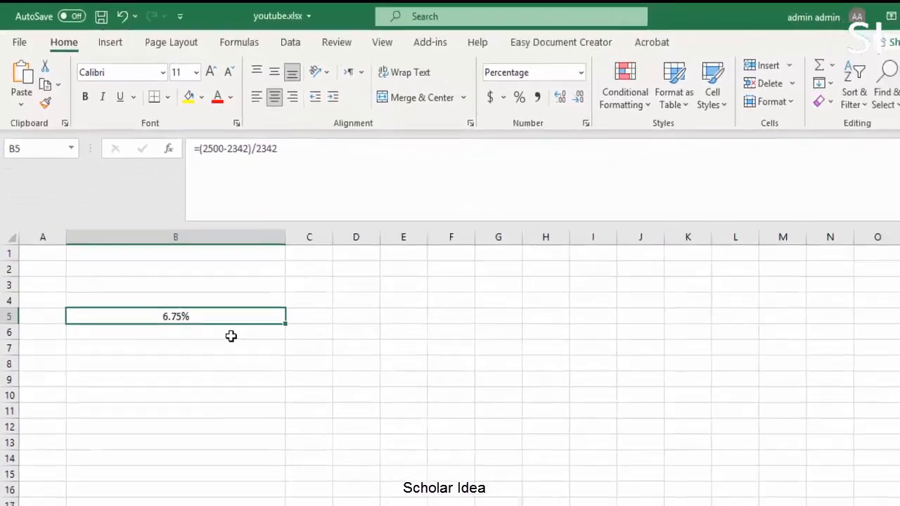
left_click(281, 396)
left_click(281, 384)
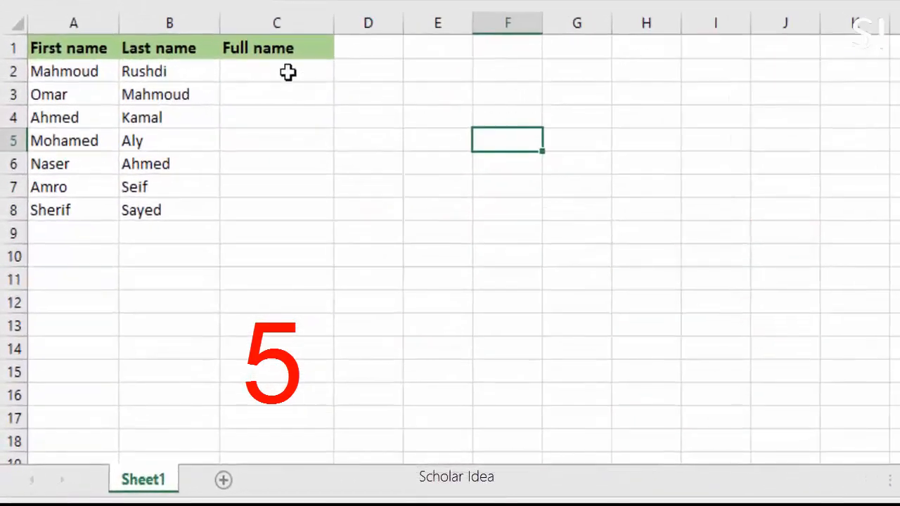
Step: Enter the formula =A2&" "&B2 in C2 to join the first and last names with a space
left_click(288, 73)
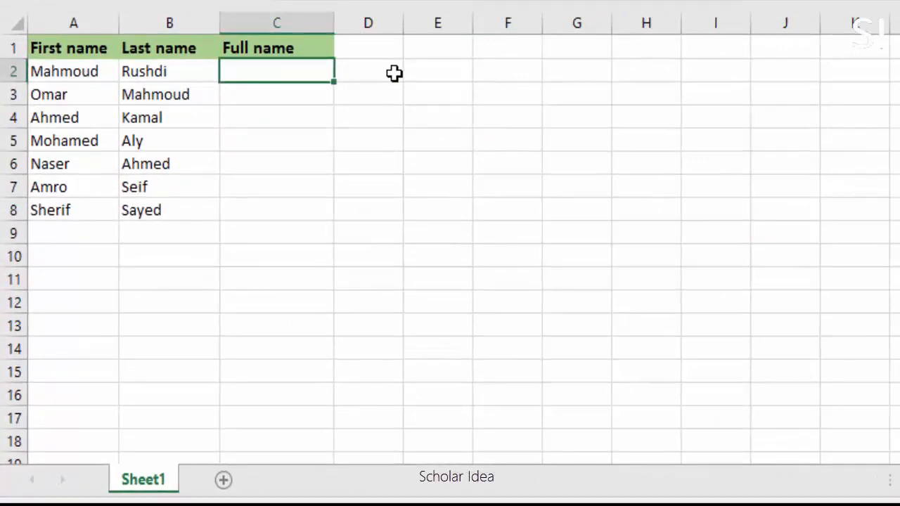
left_click(39, 73)
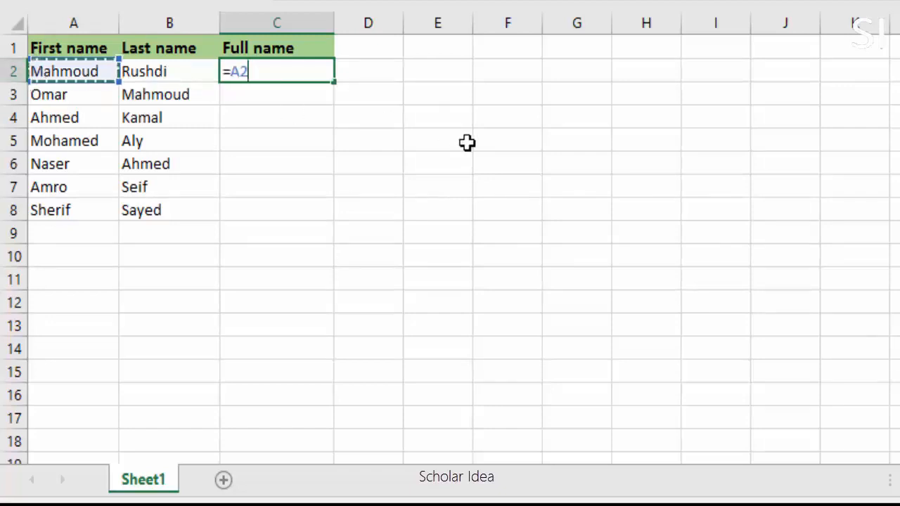
type("&\" \"&")
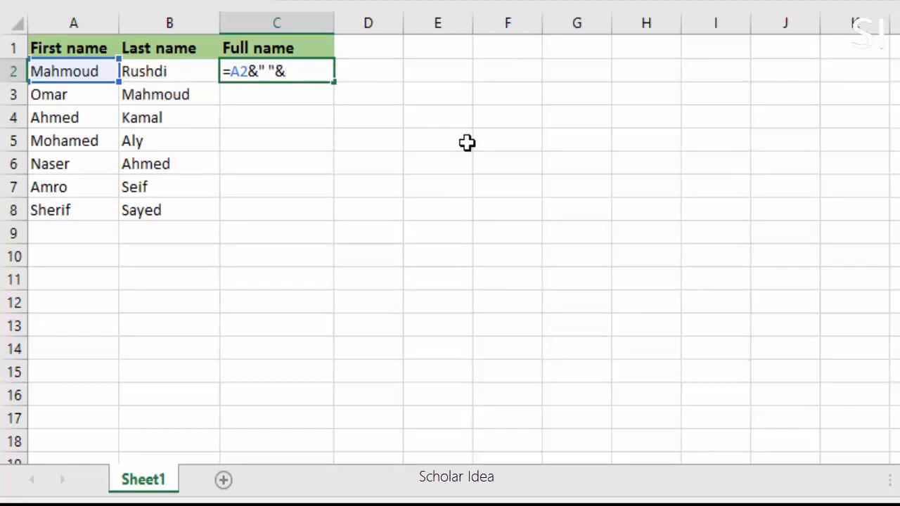
left_click(172, 75)
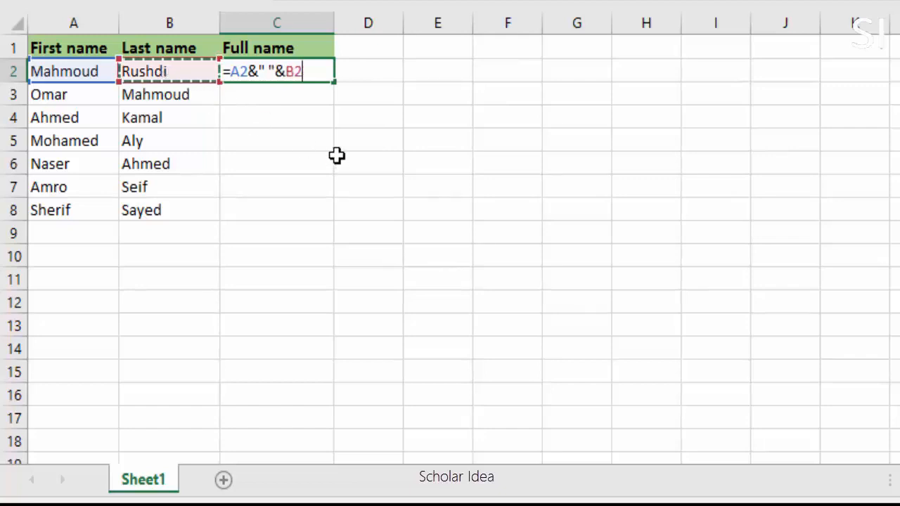
key("Return")
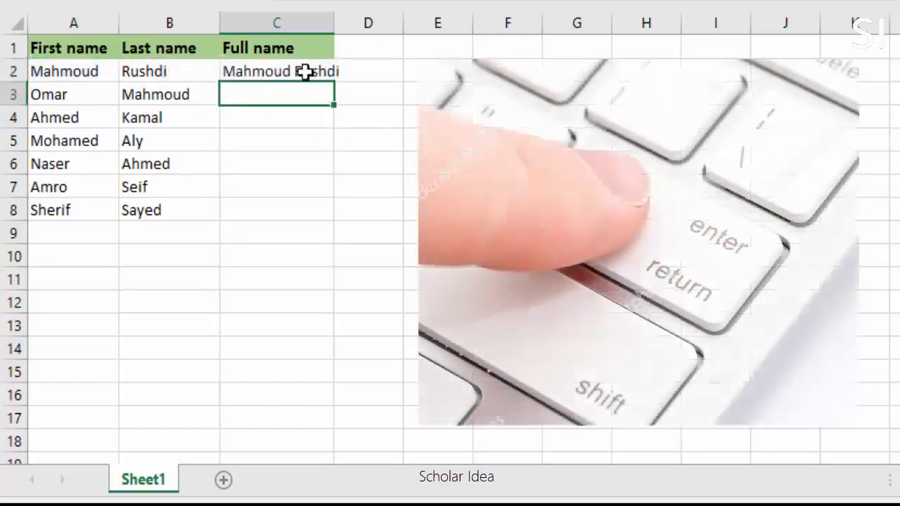
Step: Fill the full name formula from C2 down to C8 for the remaining people
left_click(304, 73)
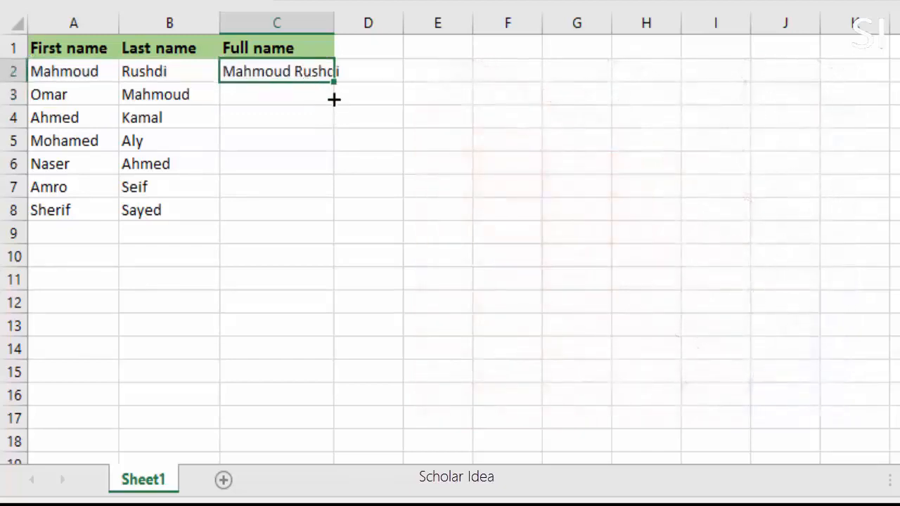
left_click_drag(334, 99, 336, 221)
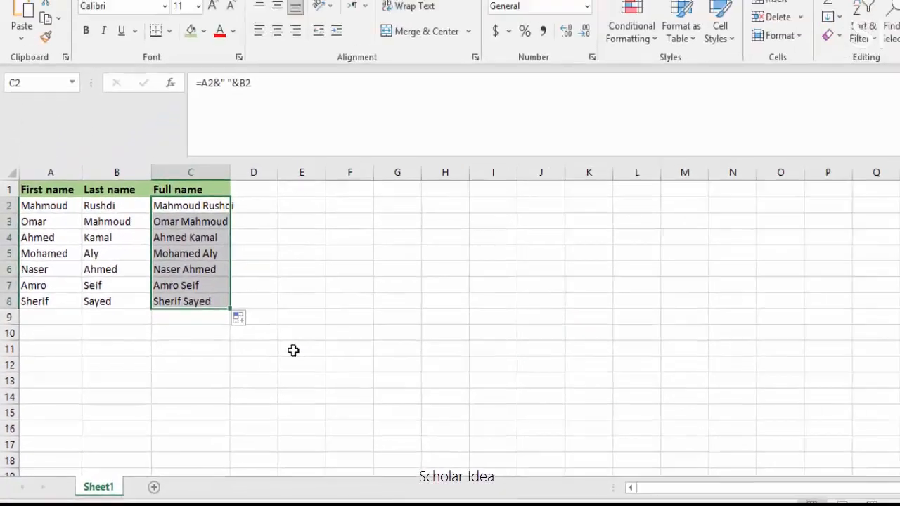
left_click(412, 266)
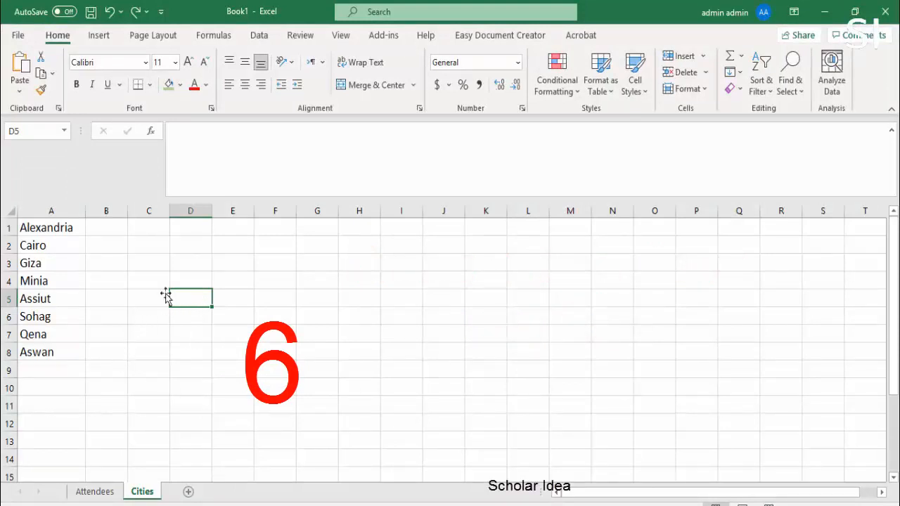
Step: Examine the city list in A1:A8 of the Cities sheet and return to the Attendees sheet
left_click_drag(66, 227, 62, 352)
left_click(114, 338)
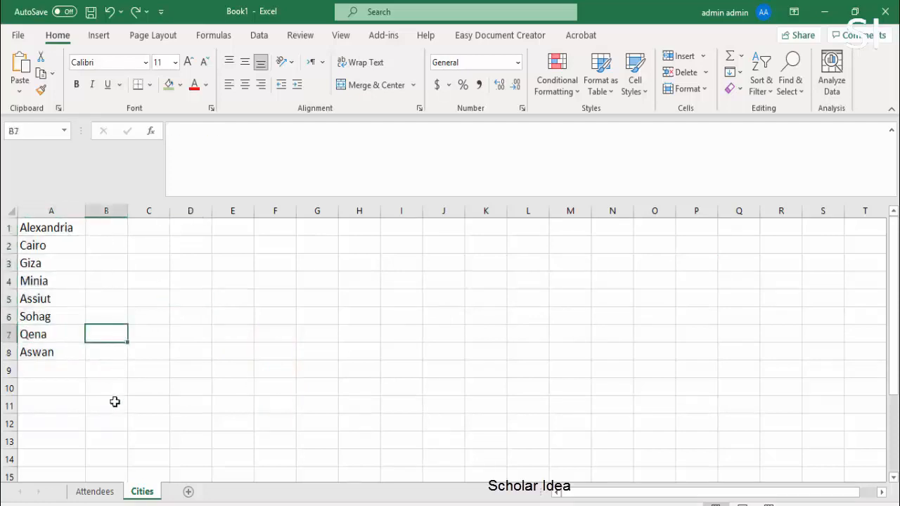
left_click(95, 492)
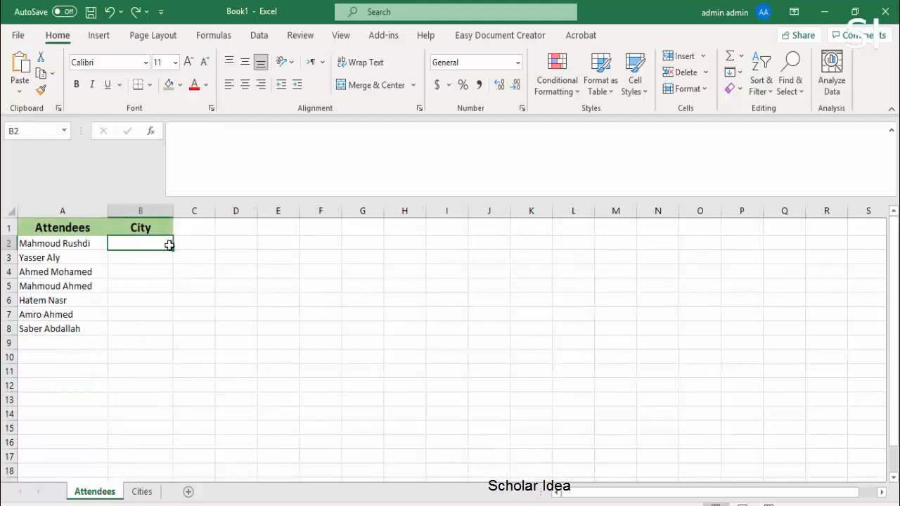
Step: Set up data validation for the City cells B2:B8 on the Attendees sheet, allowing a List with an in-cell dropdown
left_click_drag(167, 244, 168, 333)
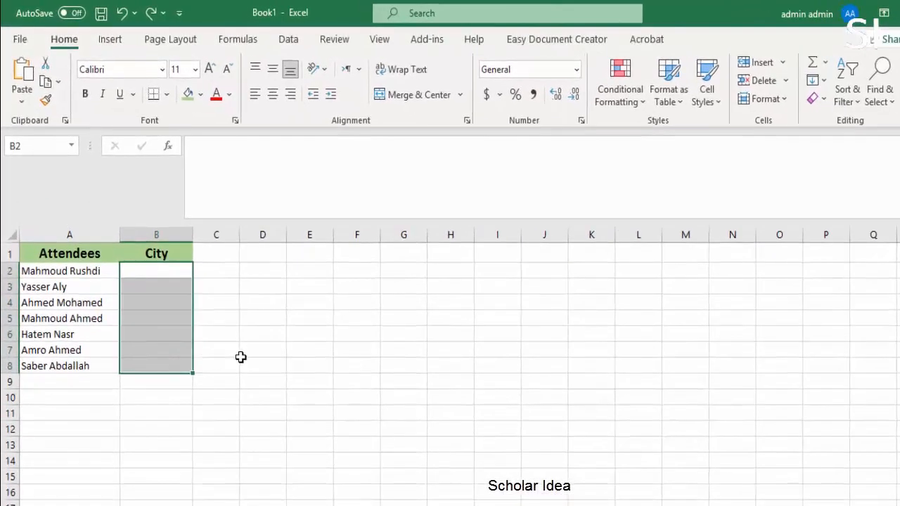
left_click(288, 41)
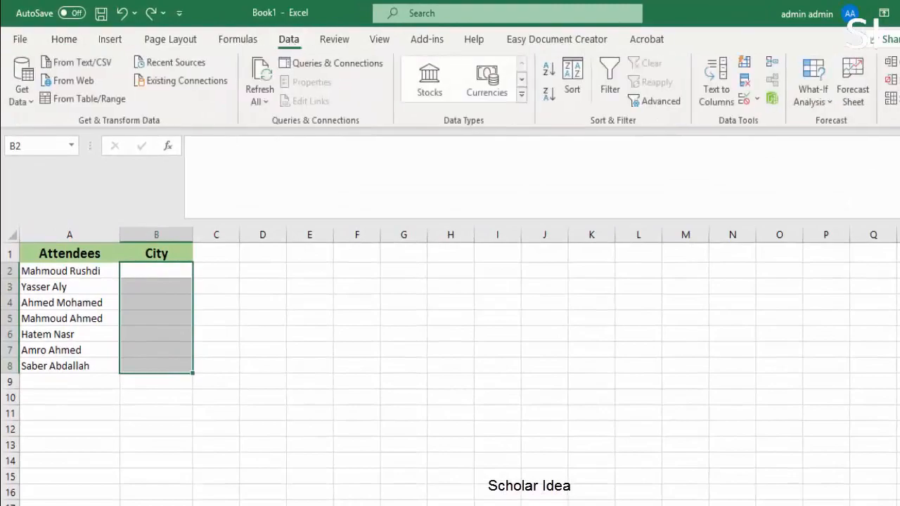
left_click(758, 100)
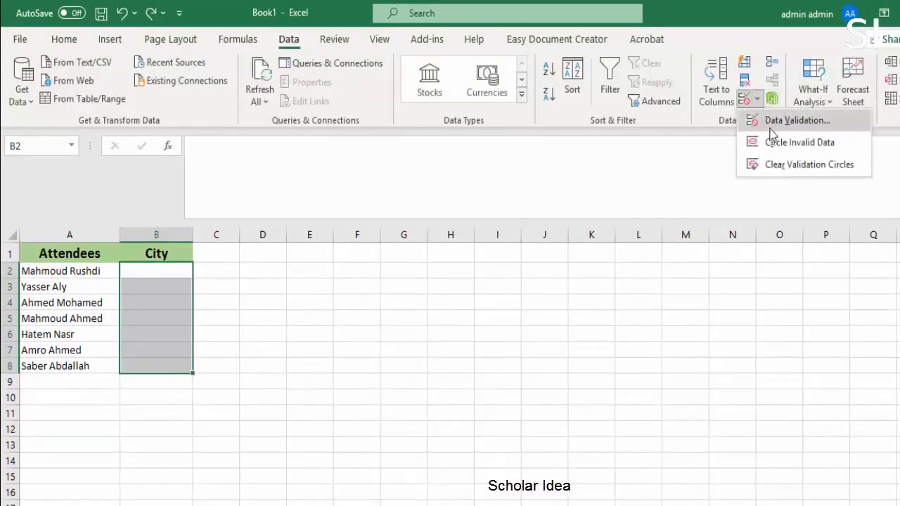
left_click(803, 119)
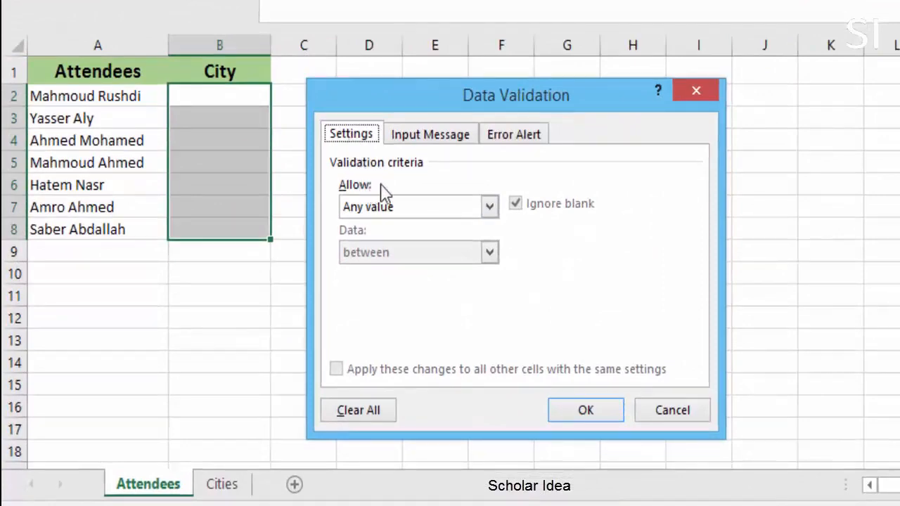
left_click(489, 207)
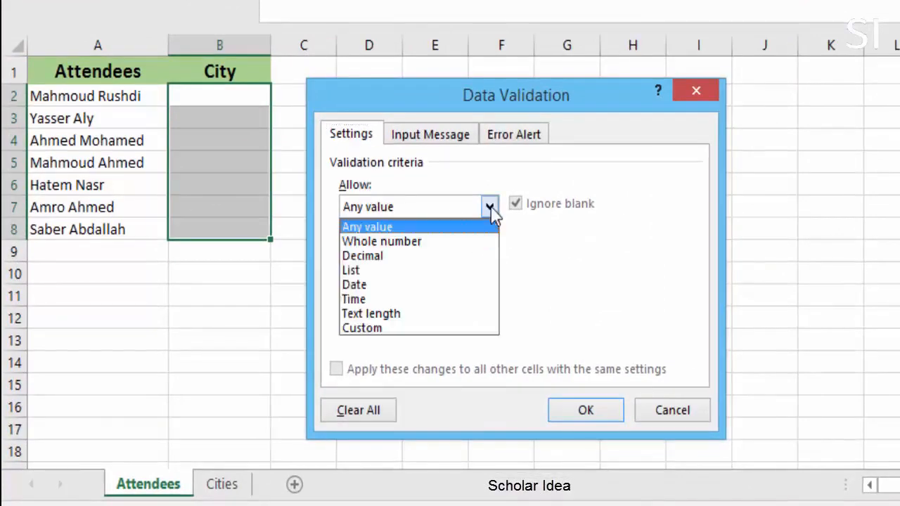
left_click(420, 268)
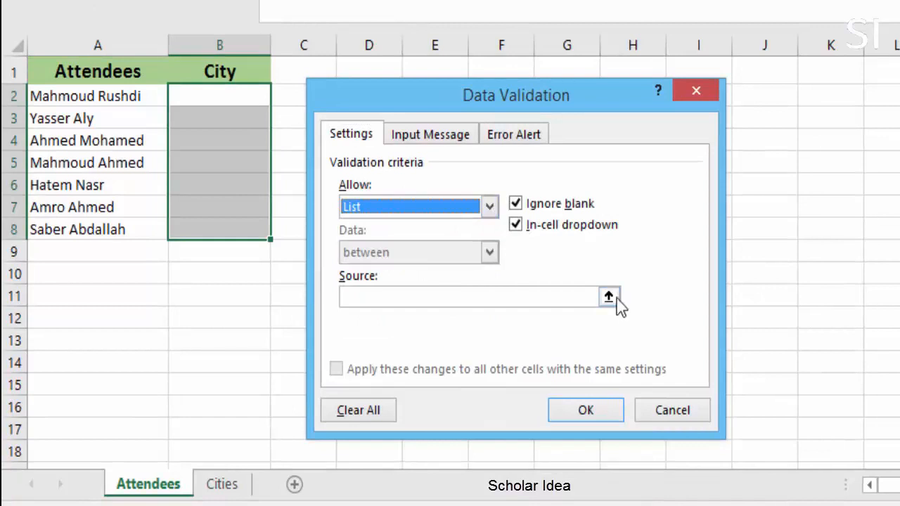
Step: Set the validation list's source to =Cities!$A$1:$A$8 and apply the rule to the City cells
left_click(609, 297)
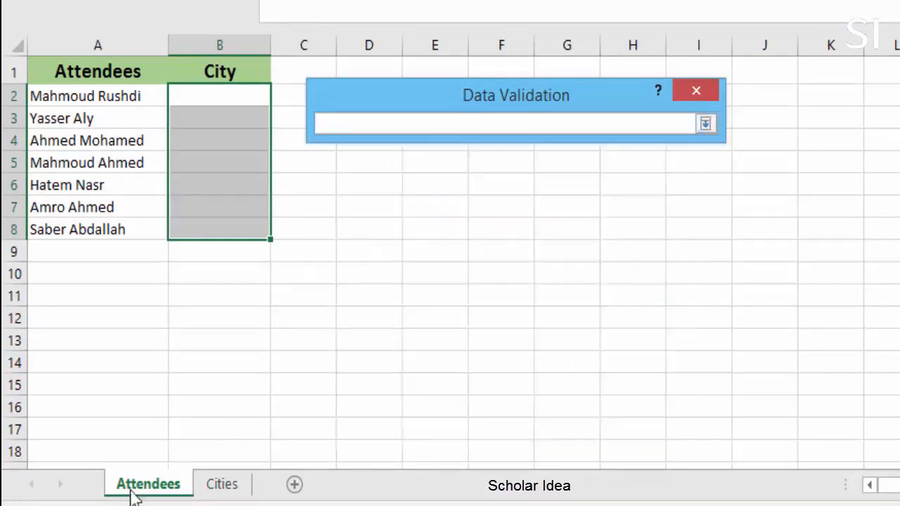
left_click(217, 492)
left_click(111, 79)
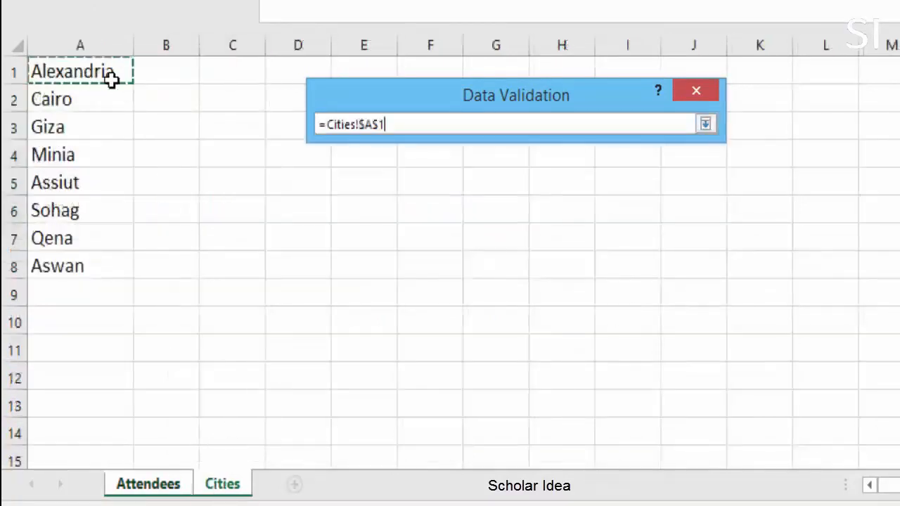
left_click_drag(111, 79, 91, 270)
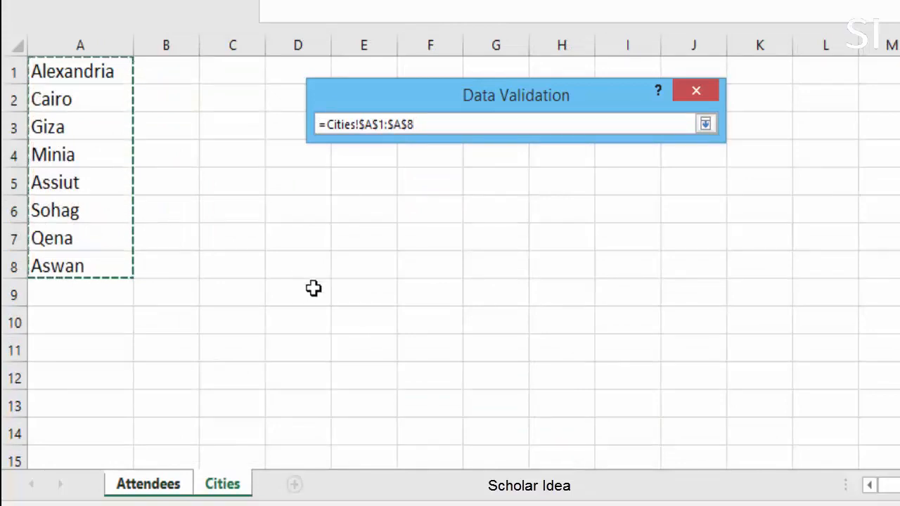
key("Return")
left_click(608, 409)
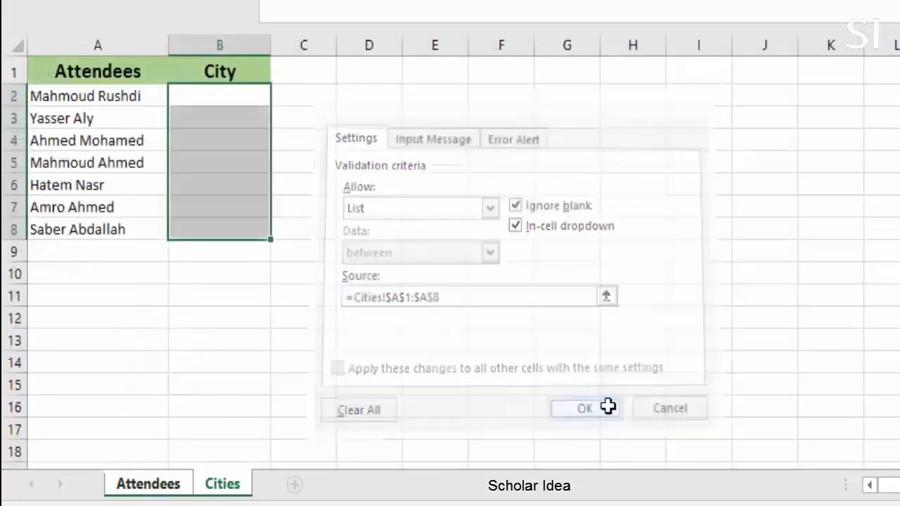
Step: Choose Qena in B2 and Minia in B3 from the new city dropdown lists
left_click(233, 99)
left_click(281, 97)
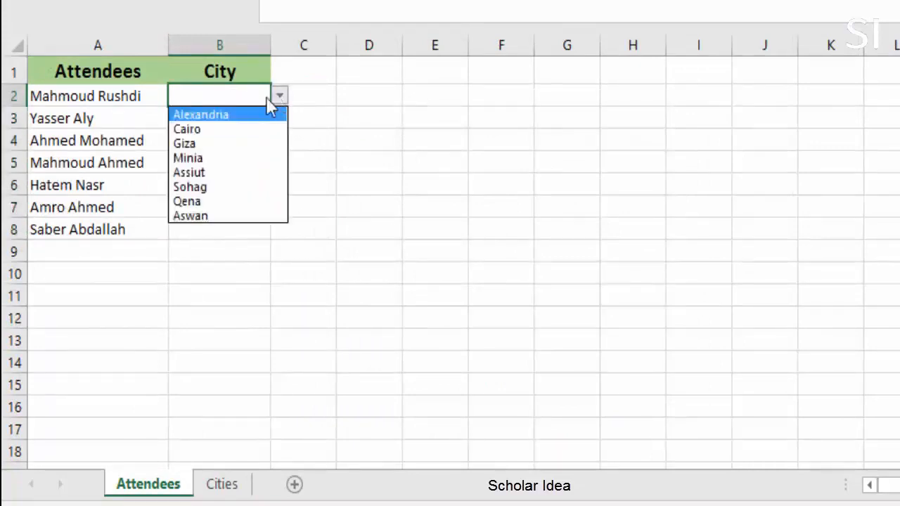
left_click(207, 201)
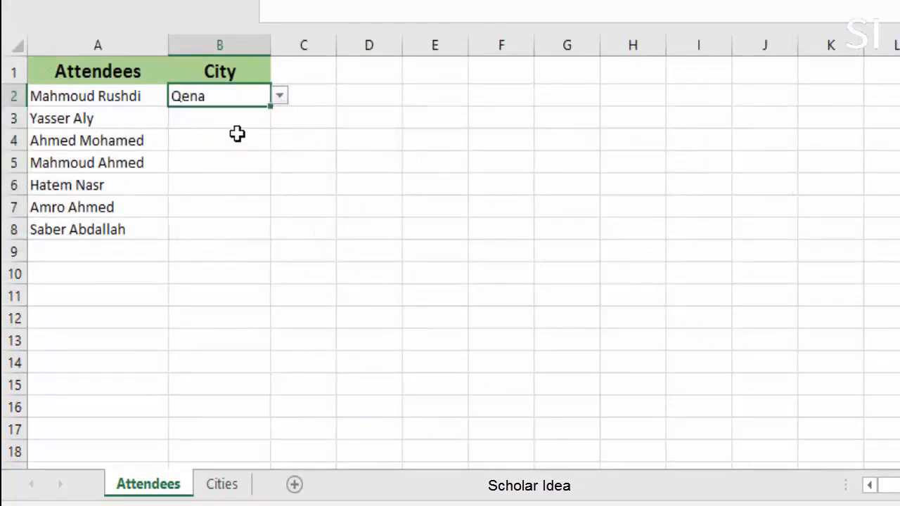
left_click(237, 134)
left_click(253, 116)
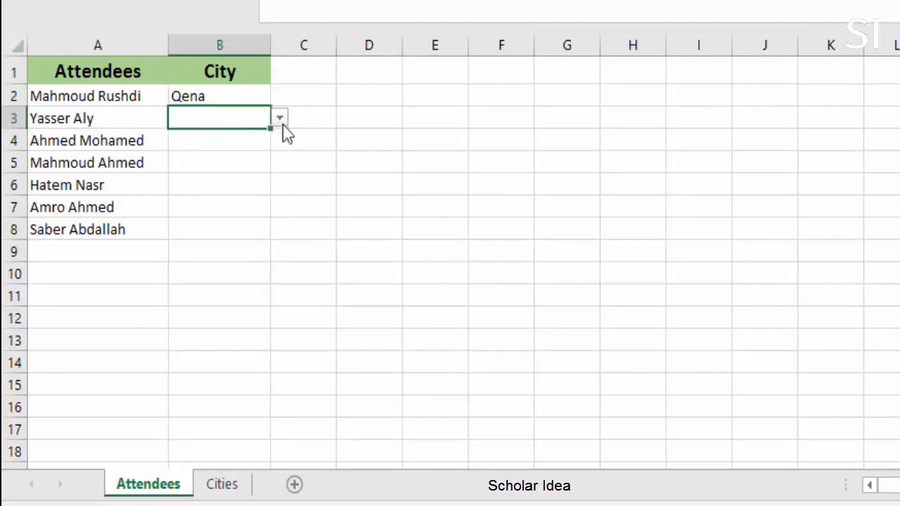
left_click(280, 118)
left_click(243, 181)
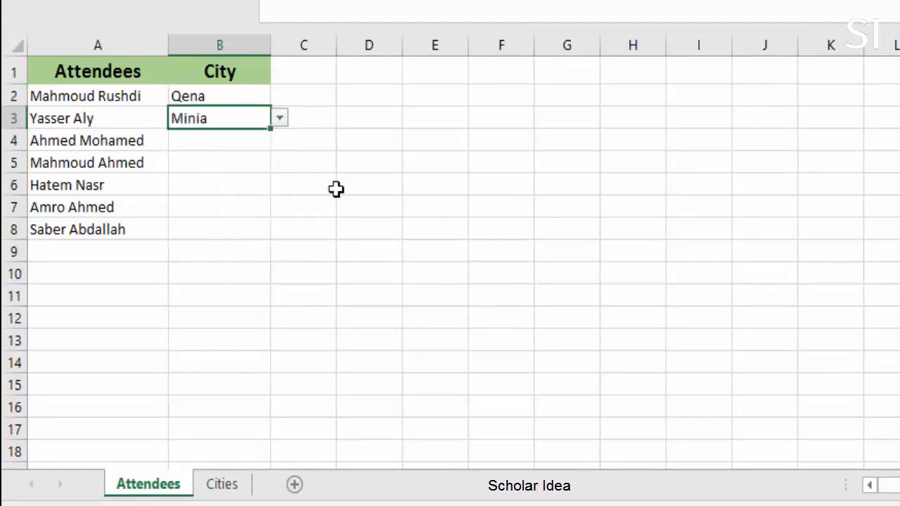
Step: Add an input message to the validation of B2:B8 with the title "Cities" and the text "Please select a city"
left_click(243, 96)
left_click_drag(229, 141, 229, 246)
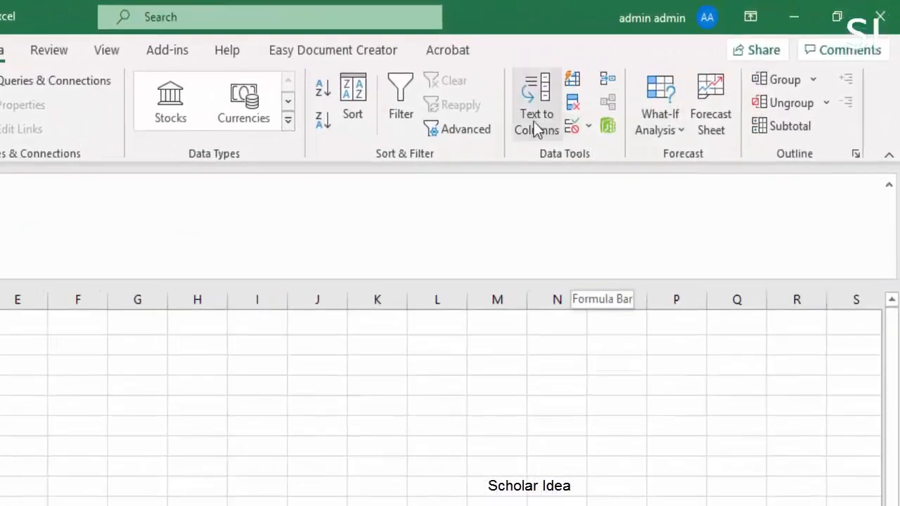
left_click(590, 127)
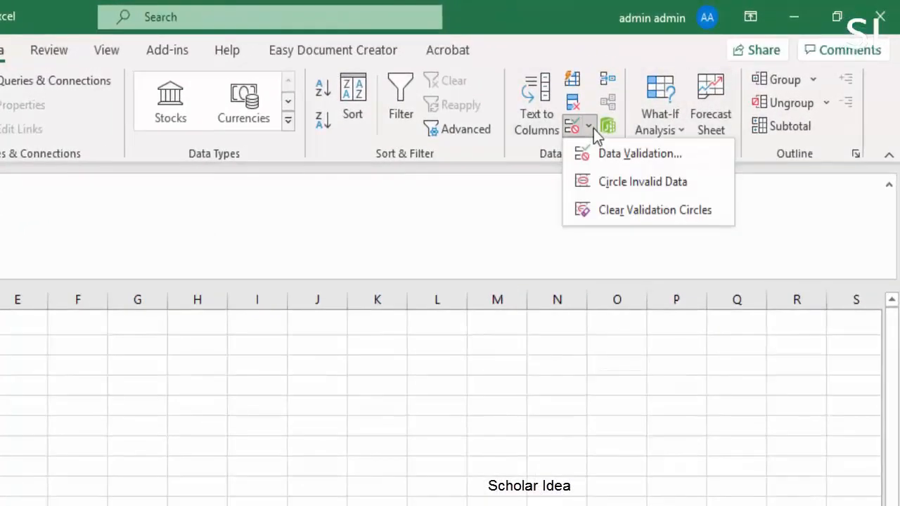
left_click(639, 153)
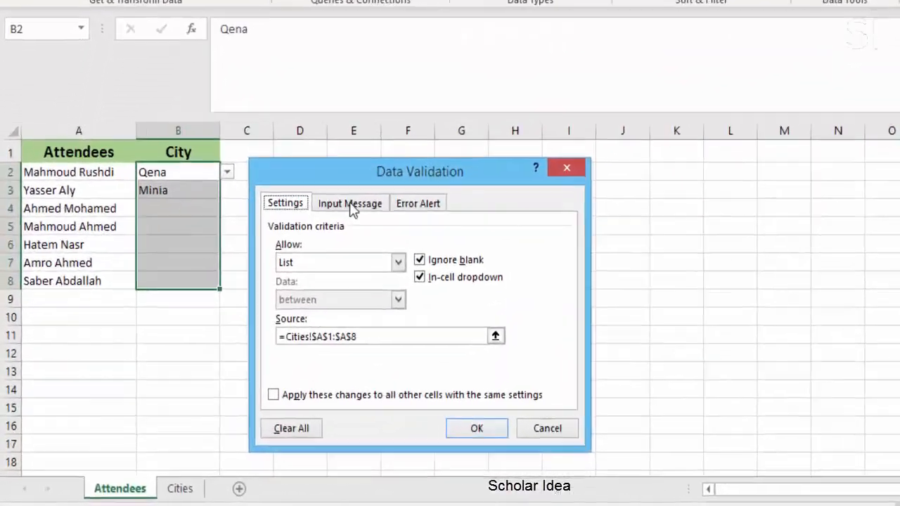
left_click(283, 260)
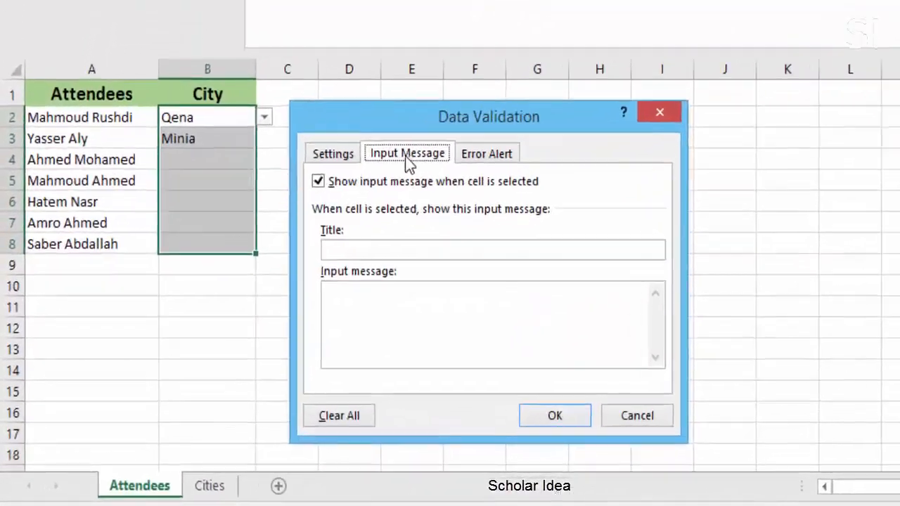
left_click(318, 181)
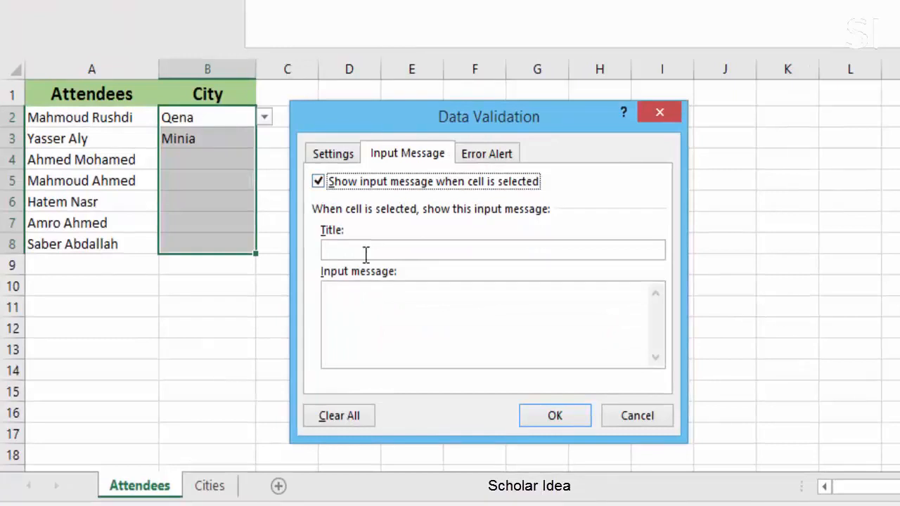
left_click(365, 254)
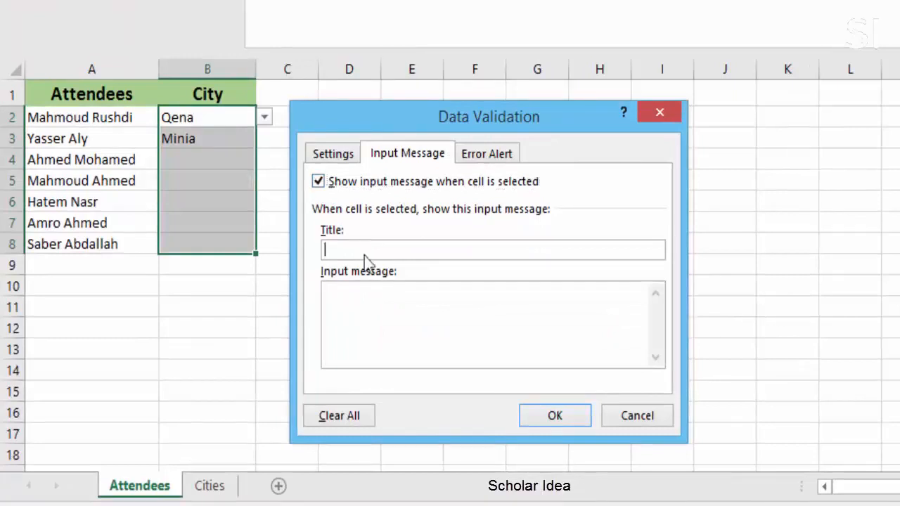
type("Cities")
left_click(390, 290)
type("Pleas")
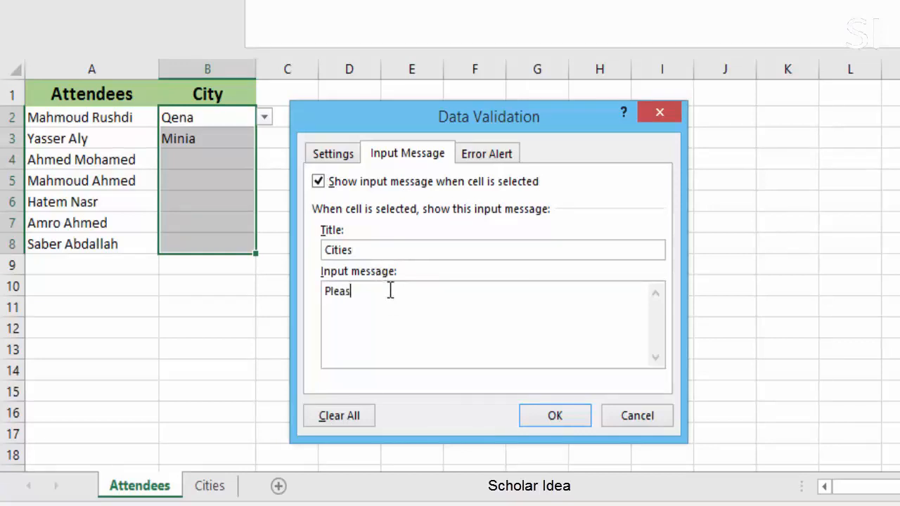
type("e select a city")
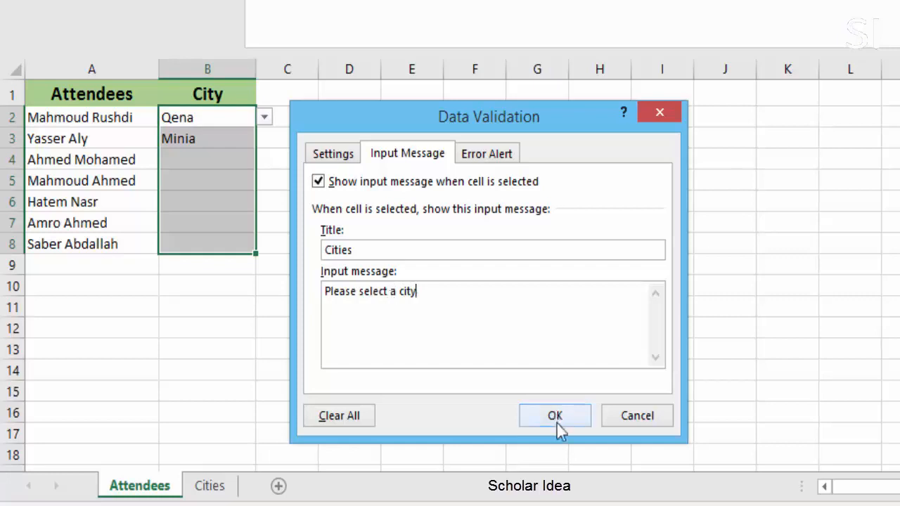
Step: Add a Stop error alert titled "Invalid Entry" with the message "Please select a city" and apply the validation settings
left_click(486, 154)
left_click(324, 186)
left_click(330, 191)
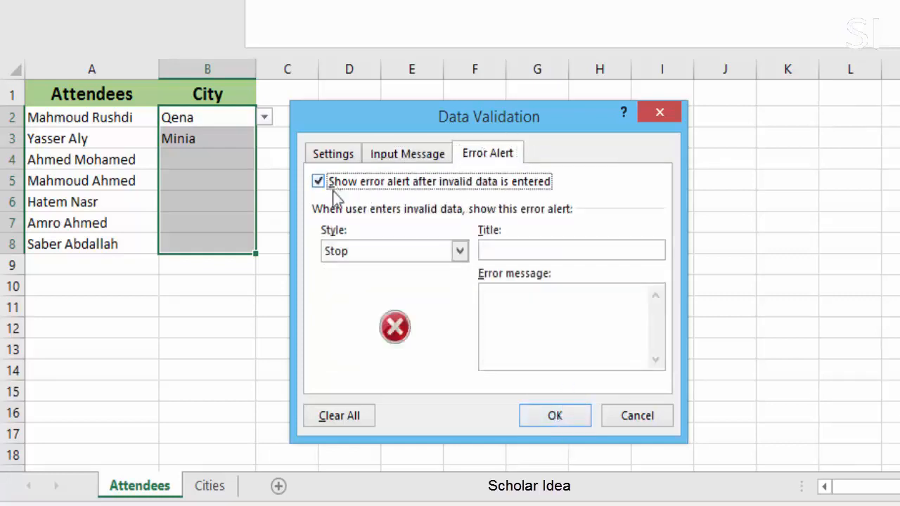
left_click(514, 250)
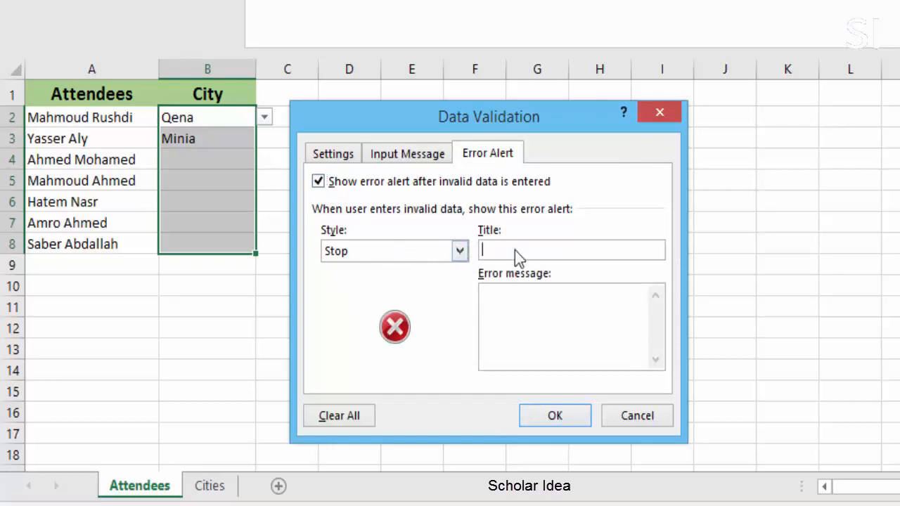
type("Invalid Entry")
left_click(542, 299)
type("Please select")
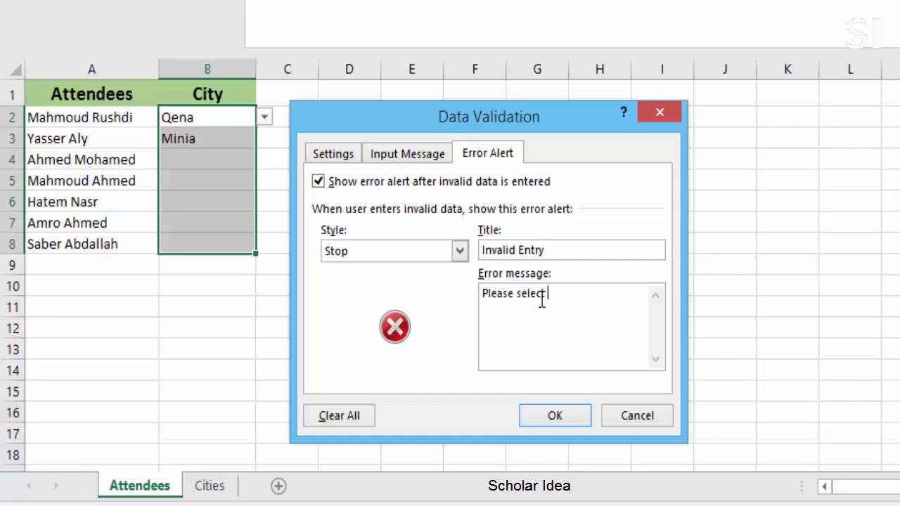
type(" a city")
left_click(360, 182)
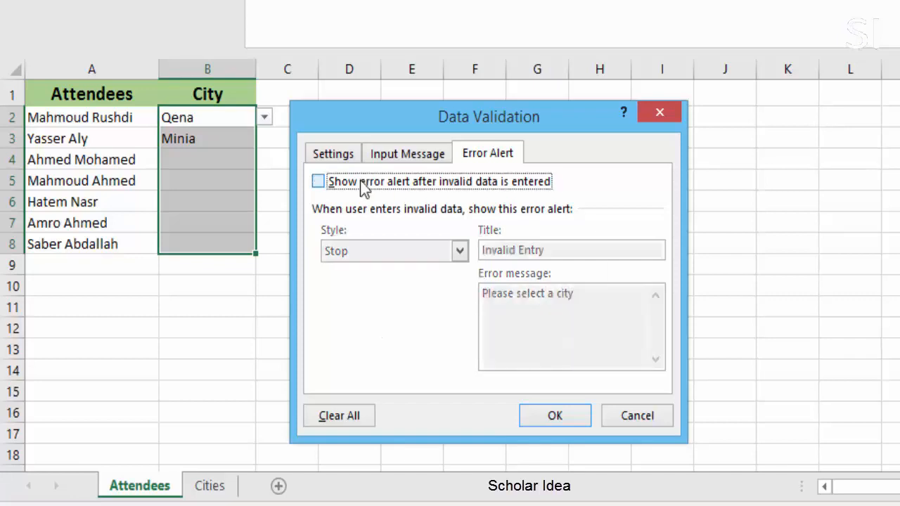
left_click(360, 182)
left_click(566, 419)
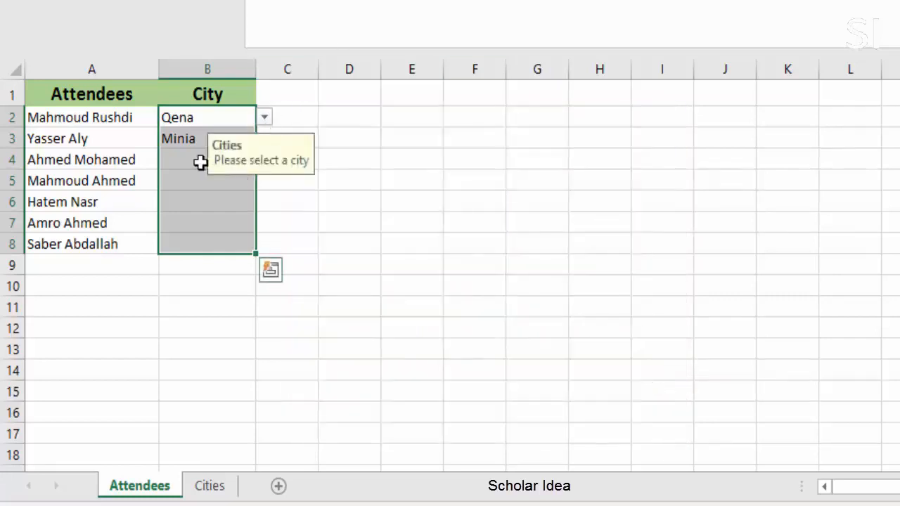
Step: Choose Minia in B4 and Aswan in B5 from the city dropdown lists
left_click(200, 162)
left_click(265, 161)
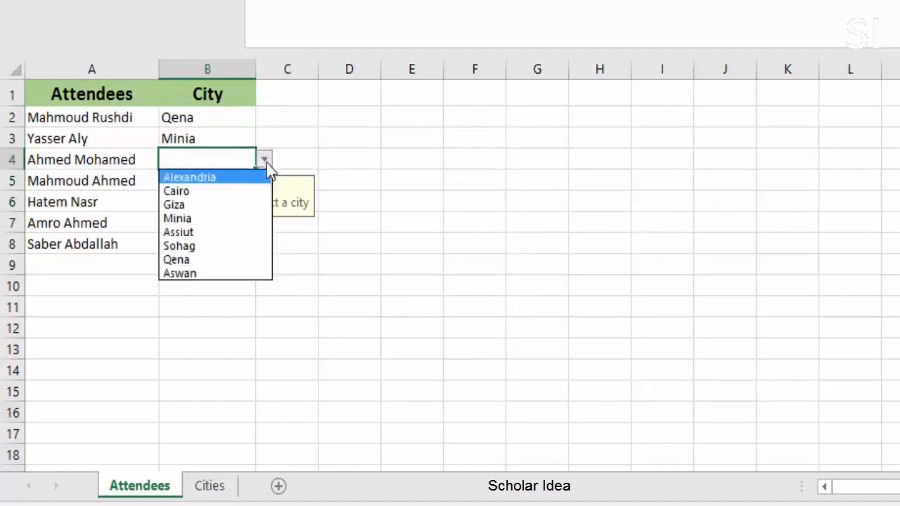
left_click(222, 219)
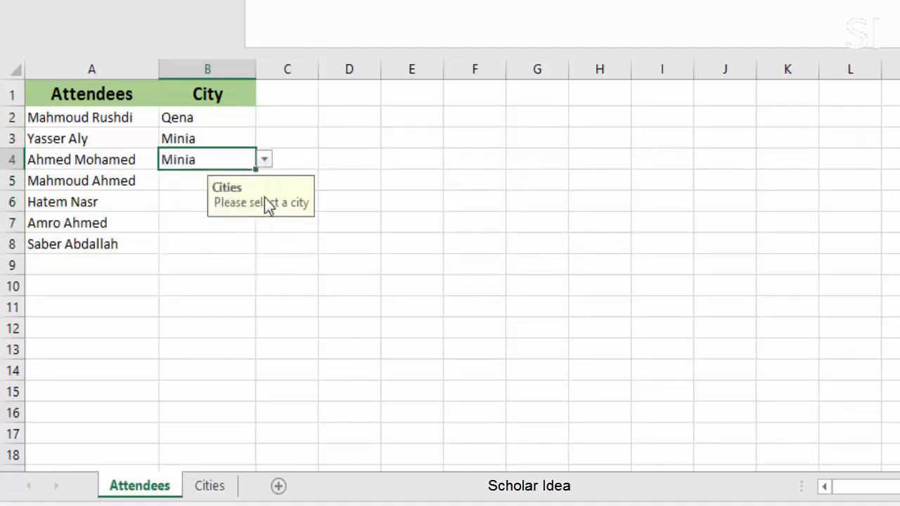
left_click(197, 187)
left_click(261, 178)
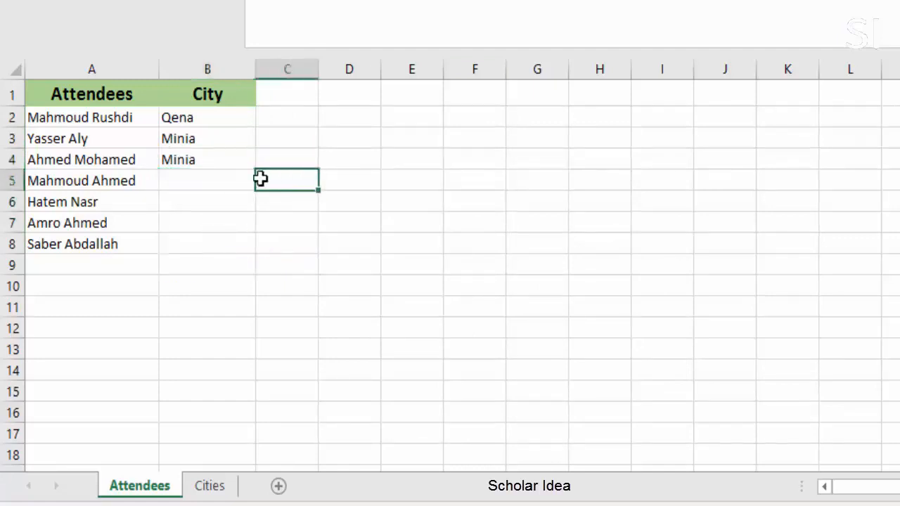
left_click(248, 185)
left_click(265, 181)
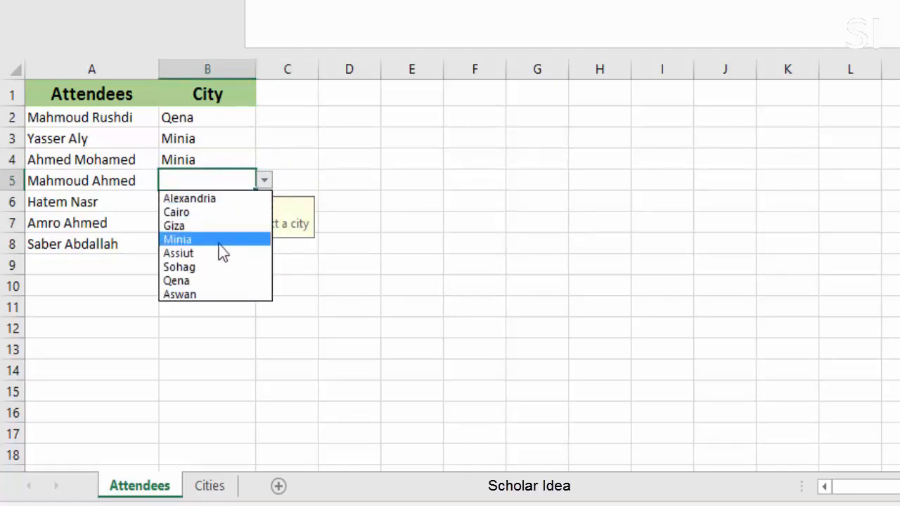
left_click(194, 304)
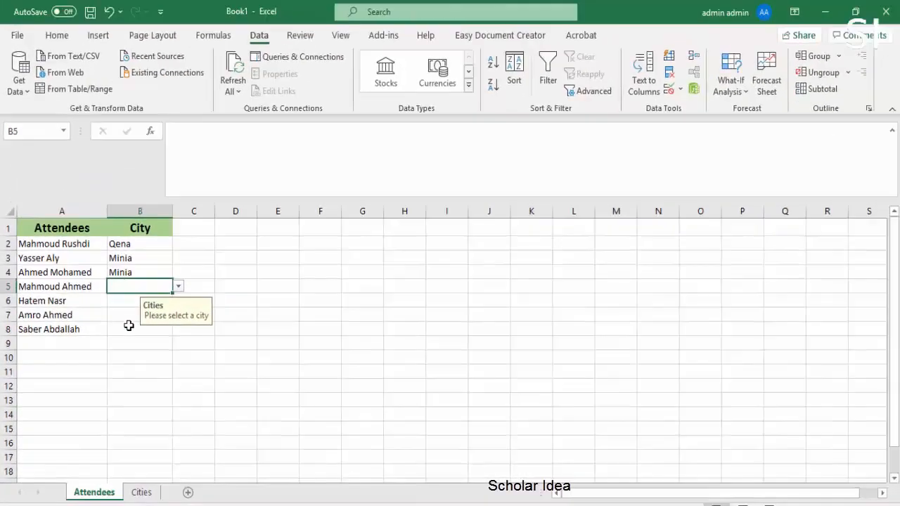
left_click(178, 286)
left_click(147, 363)
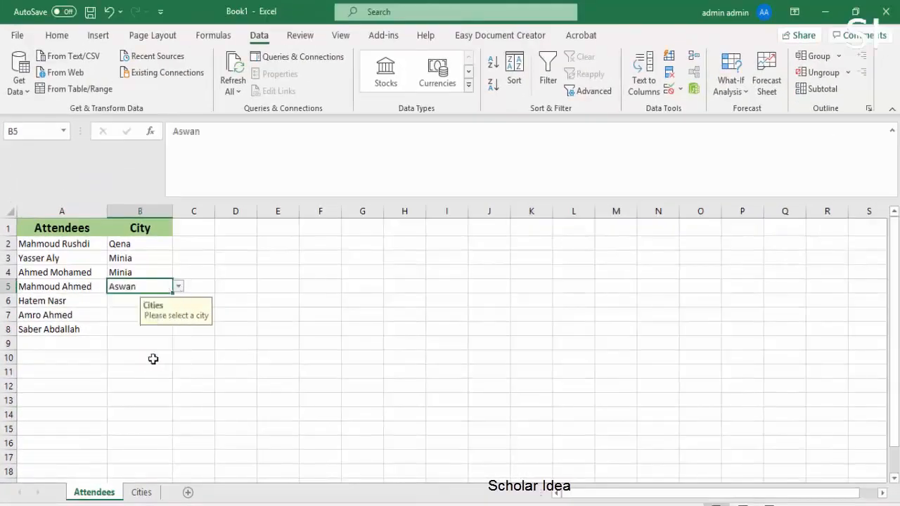
left_click(224, 357)
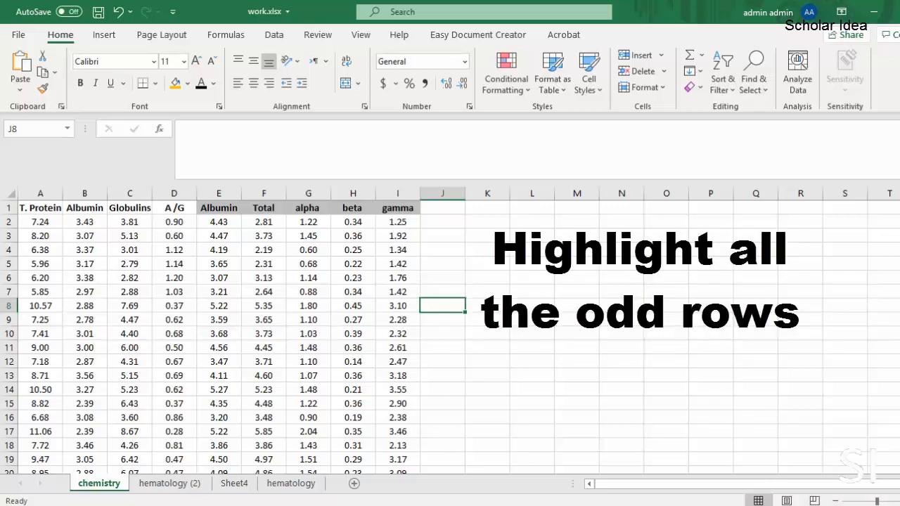
Step: Select A2:I23 on the chemistry sheet and start a new conditional formatting rule that uses a formula to determine which cells to format
scroll(450, 331, "down", 3)
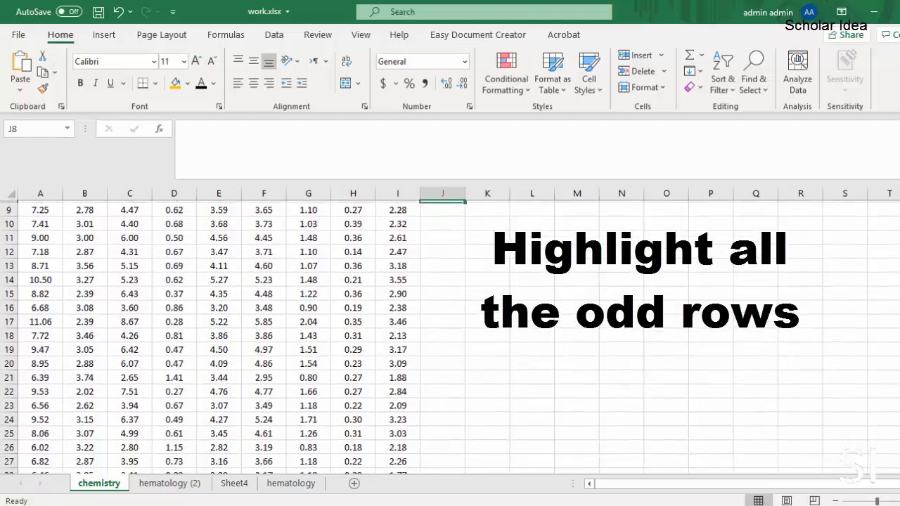
scroll(450, 330, "up", 1)
scroll(261, 225, "up", 2)
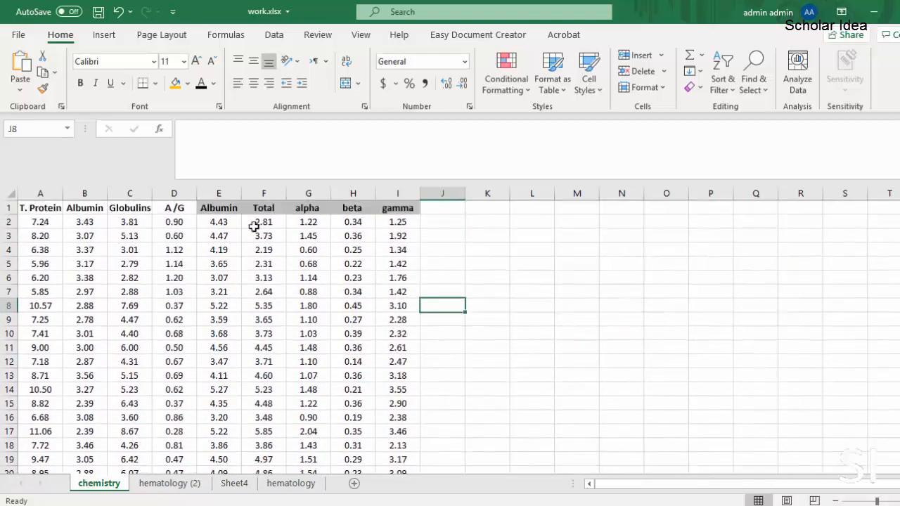
left_click_drag(28, 222, 84, 222)
left_click_drag(157, 239, 411, 470)
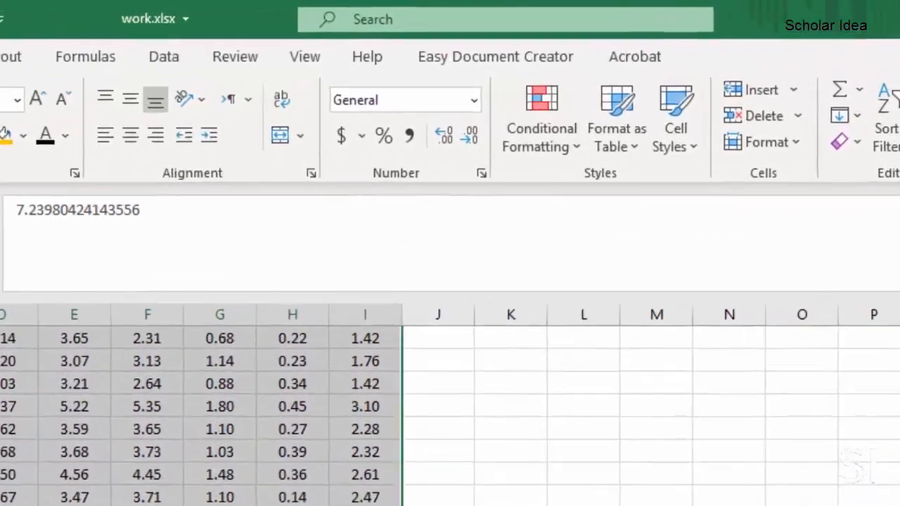
scroll(201, 414, "up", 1)
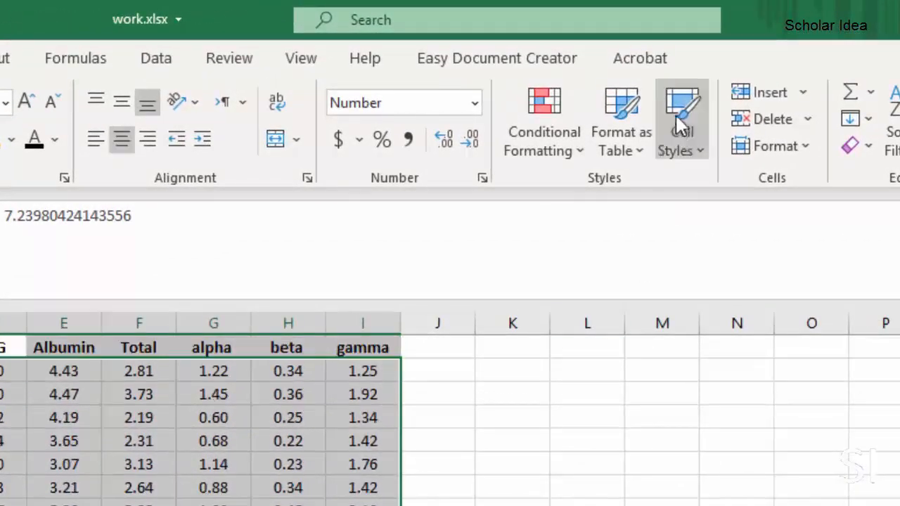
left_click(582, 154)
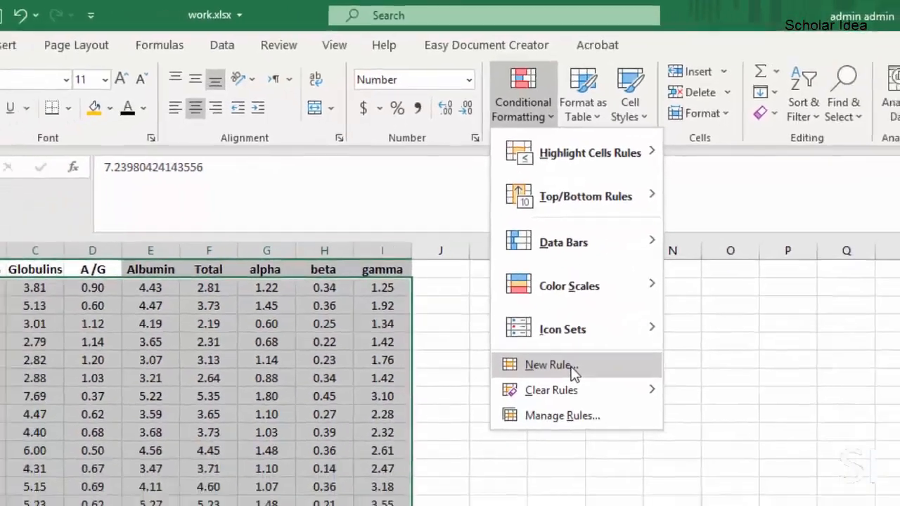
left_click(571, 366)
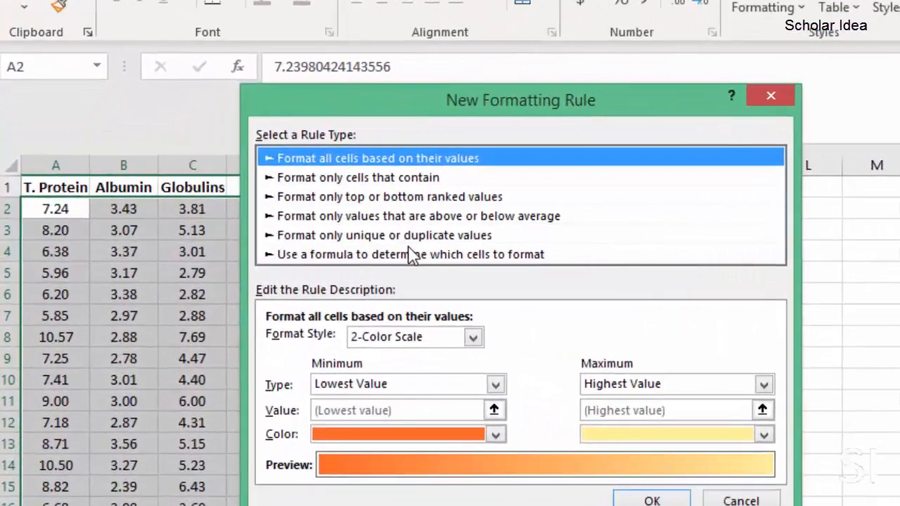
left_click(272, 254)
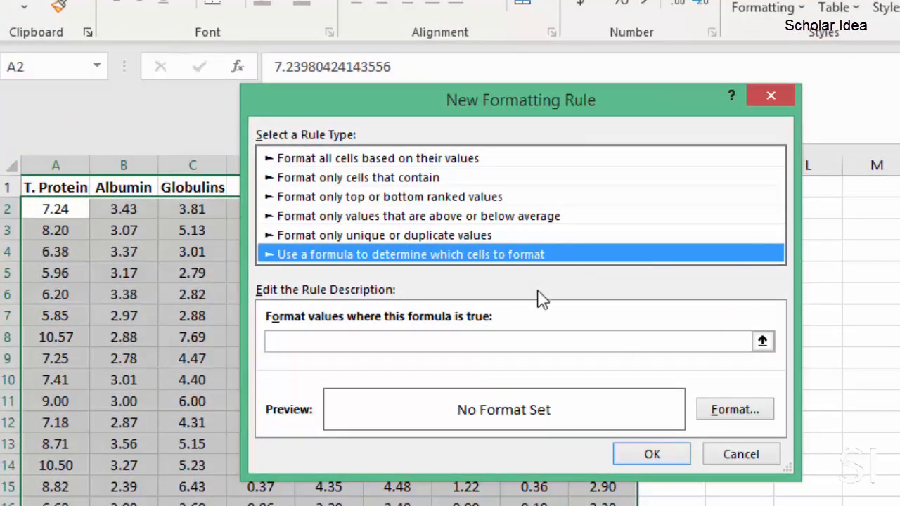
Step: Enter =isodd(row()) as the formatting rule's formula
left_click(545, 343)
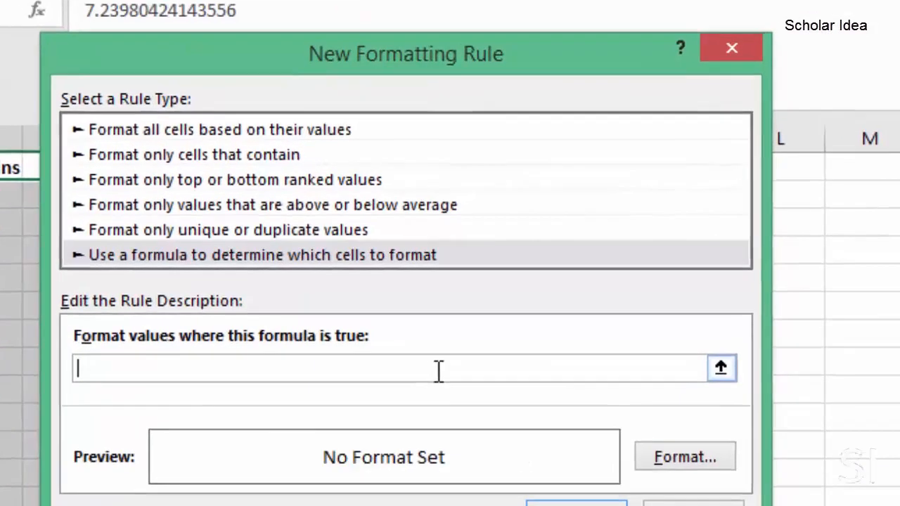
type("=")
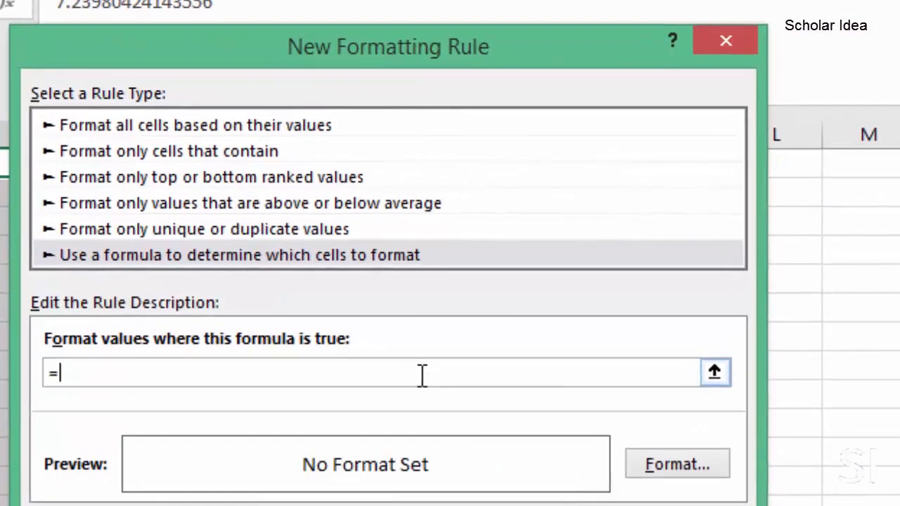
type("isodd")
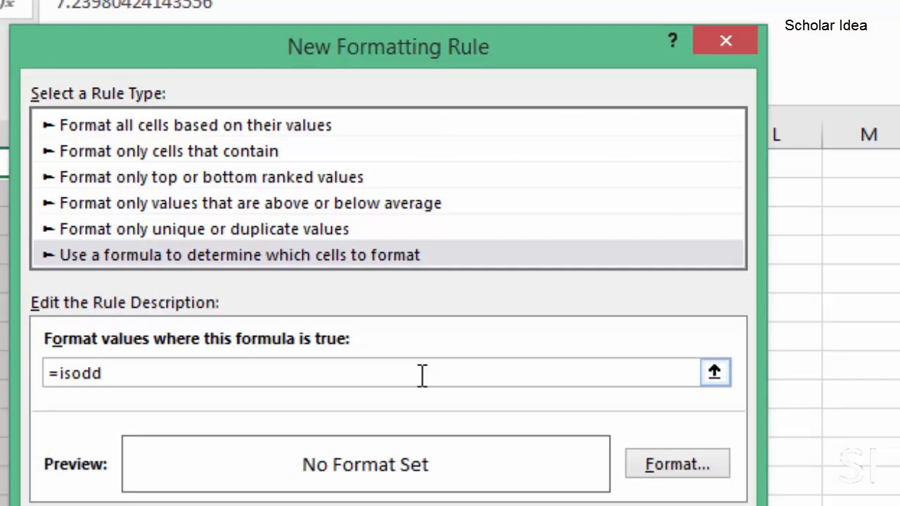
type("(row()")
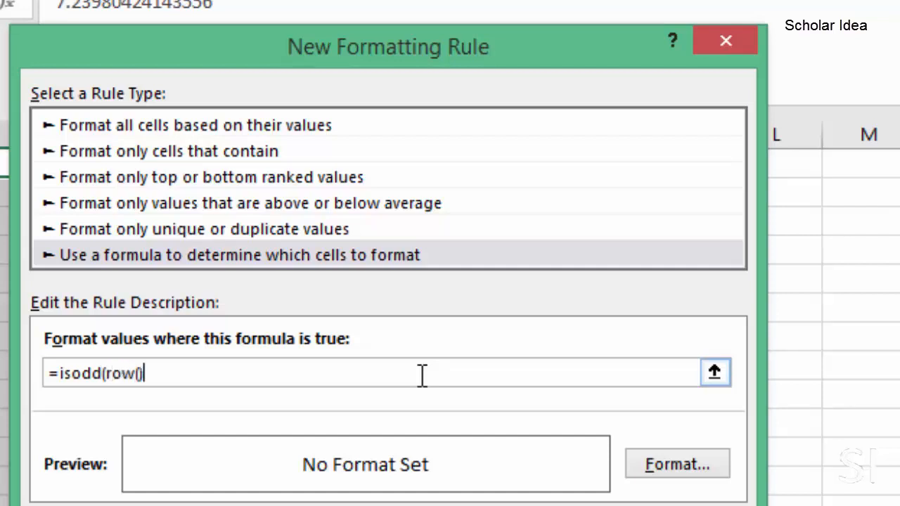
type(")")
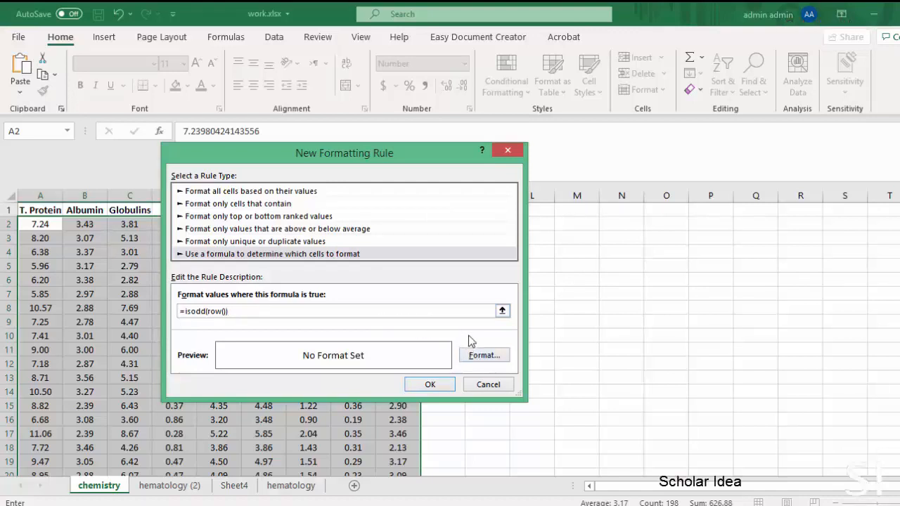
Step: Give the rule a light blue background fill and apply it to the selected data
left_click(475, 357)
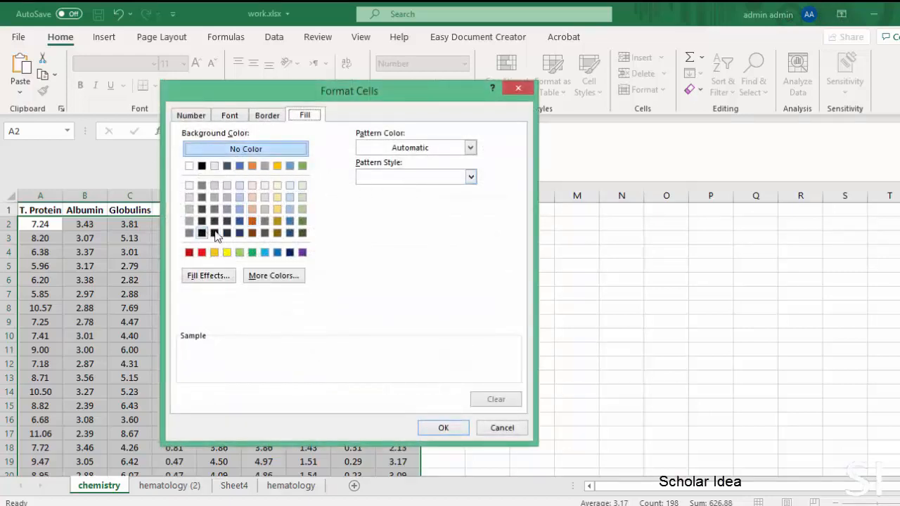
left_click(191, 116)
left_click(235, 117)
left_click(279, 119)
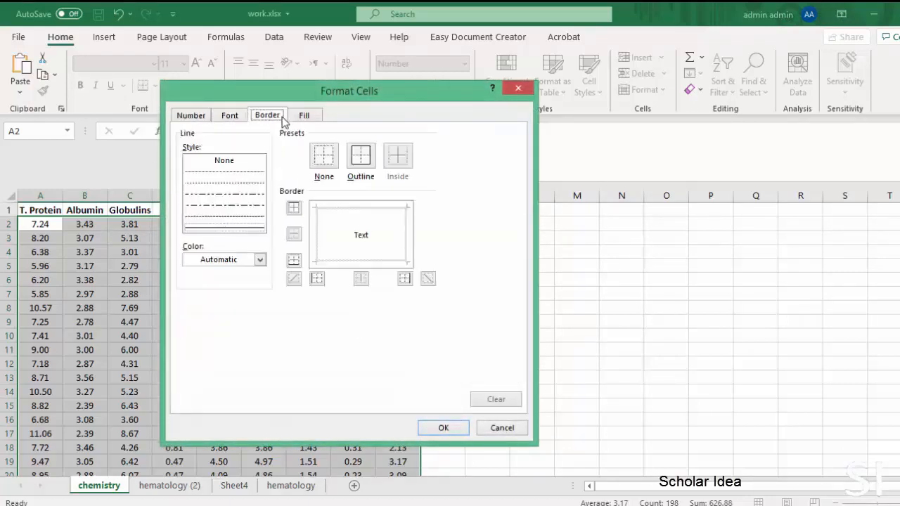
left_click(312, 121)
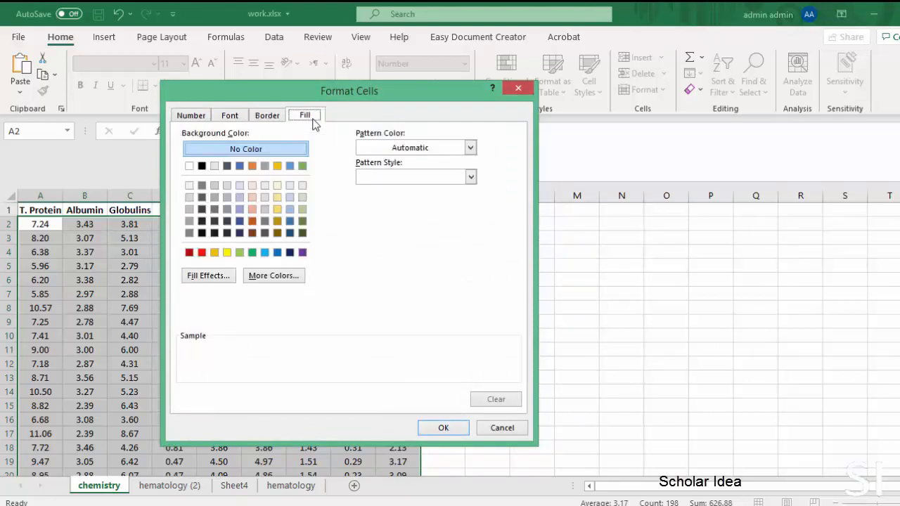
left_click(240, 197)
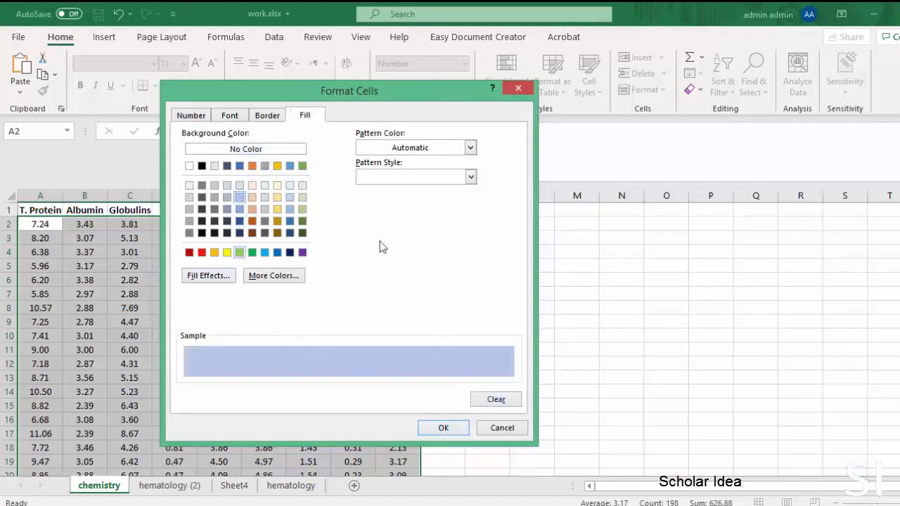
left_click(443, 427)
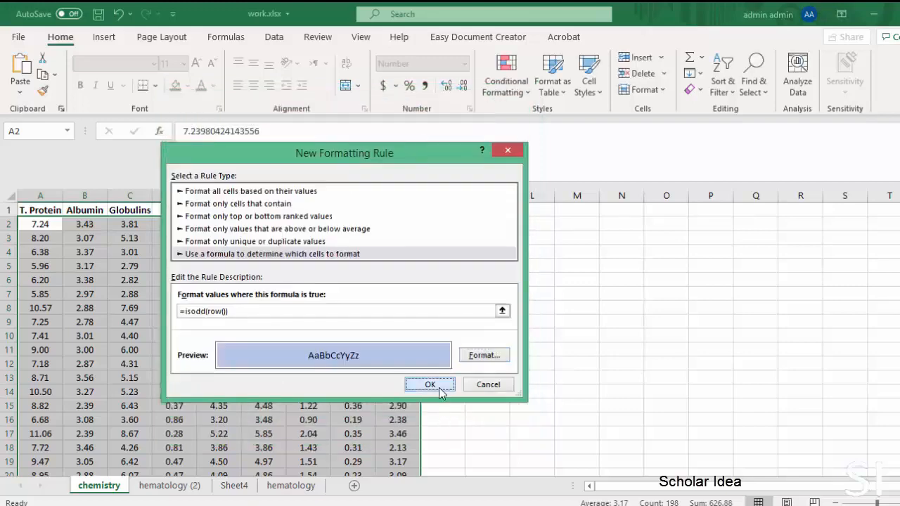
left_click(439, 387)
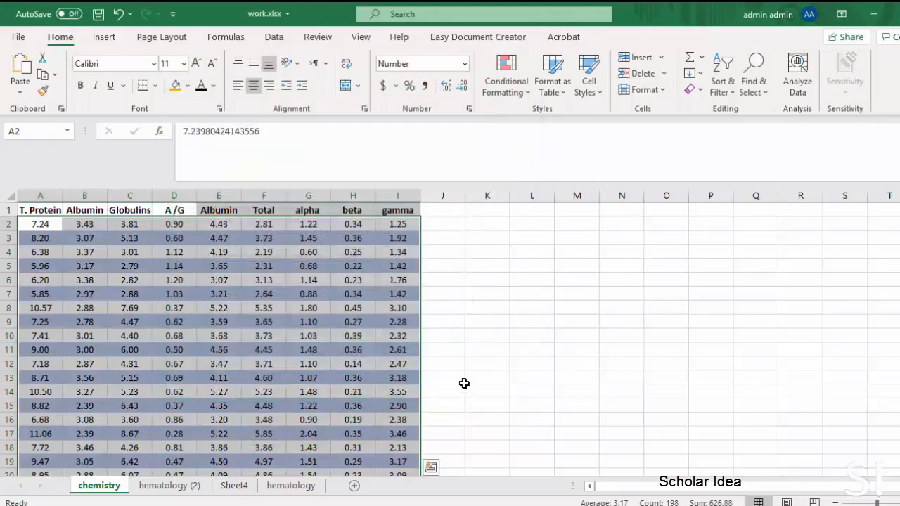
left_click(469, 380)
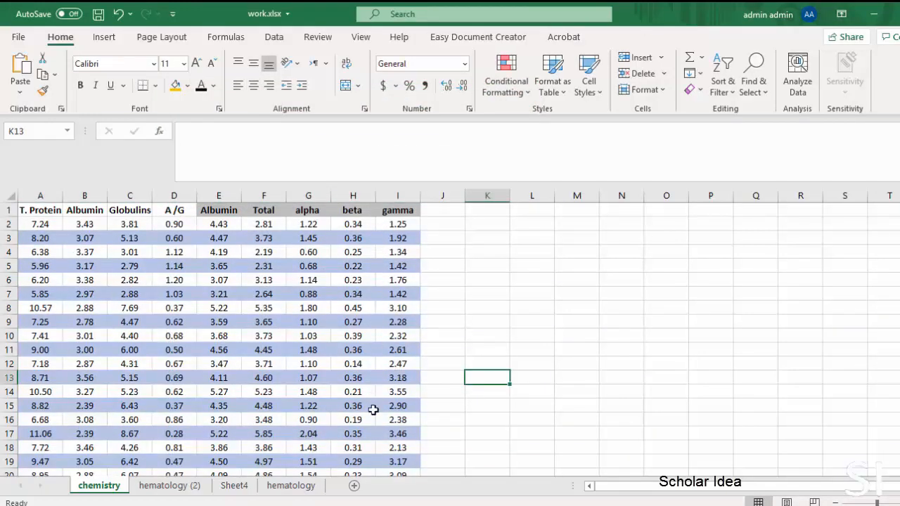
Step: Select A2:I24 and open the conditional formatting rules manager for the selection
scroll(460, 438, "down", 4)
scroll(460, 438, "up", 4)
scroll(331, 289, "down", 1)
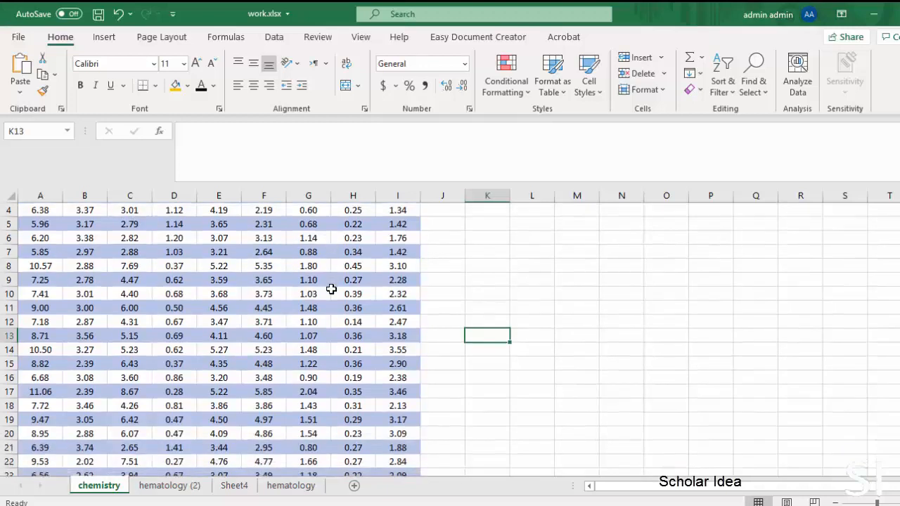
scroll(331, 289, "up", 1)
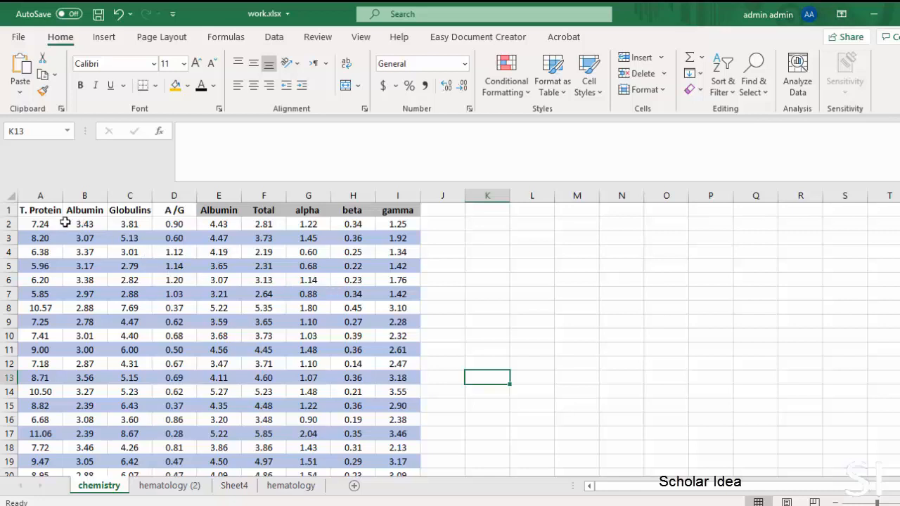
left_click(30, 222)
left_click_drag(30, 222, 398, 376)
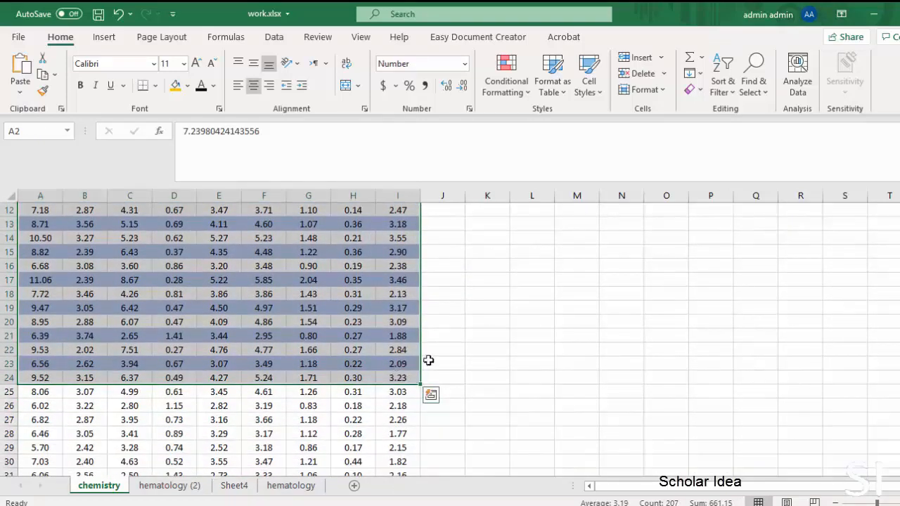
scroll(428, 360, "up", 4)
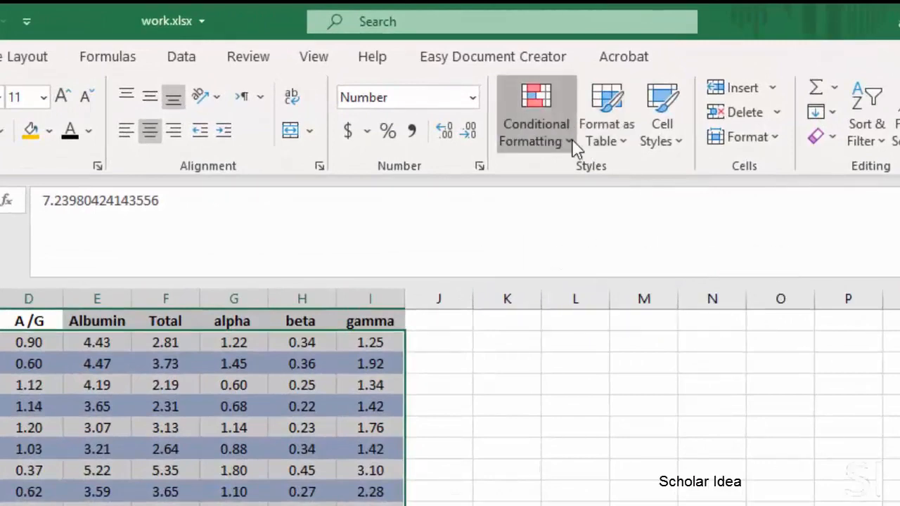
left_click(575, 148)
mouse_move(605, 470)
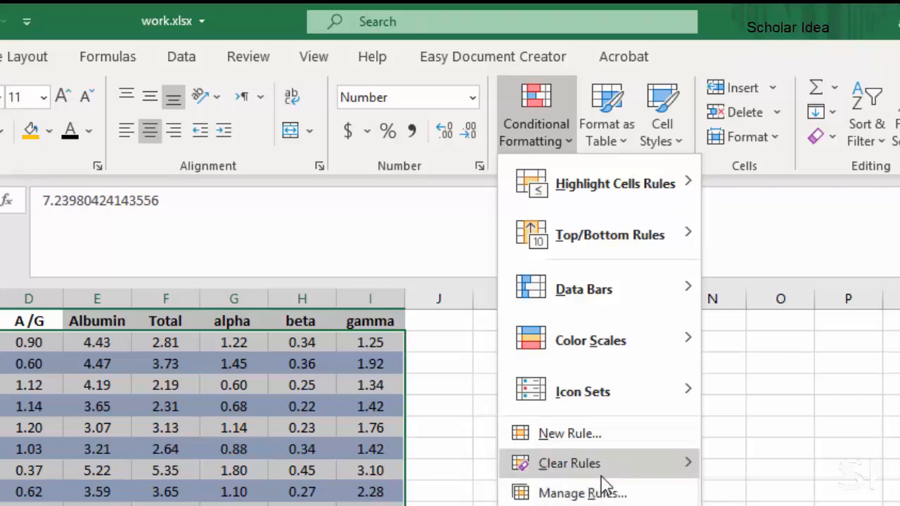
left_click(609, 494)
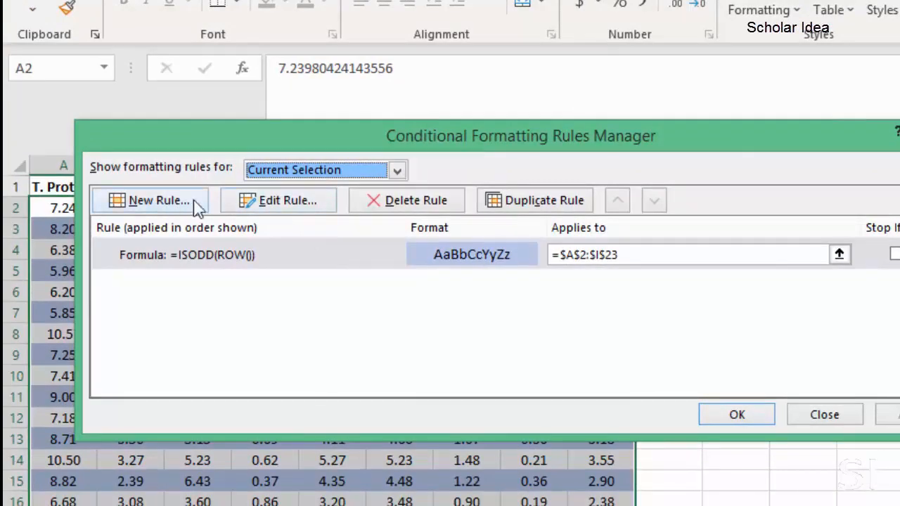
Step: Edit the existing rule so its formula reads =ISEVEN(ROW()) and apply the change to the data
left_click(289, 203)
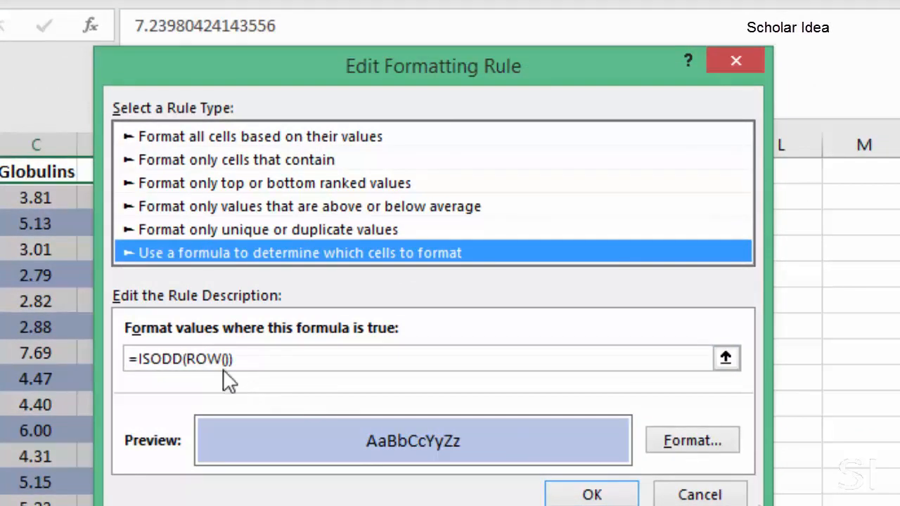
left_click_drag(180, 358, 156, 358)
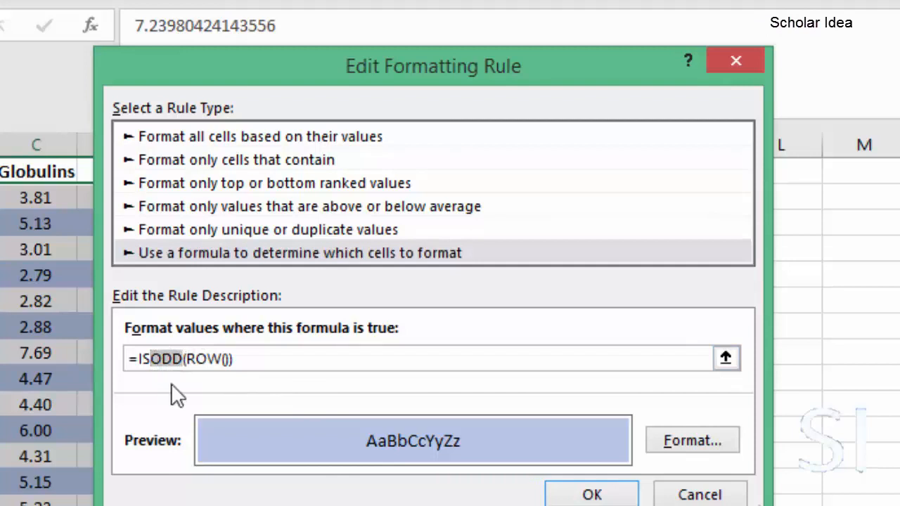
type("ev")
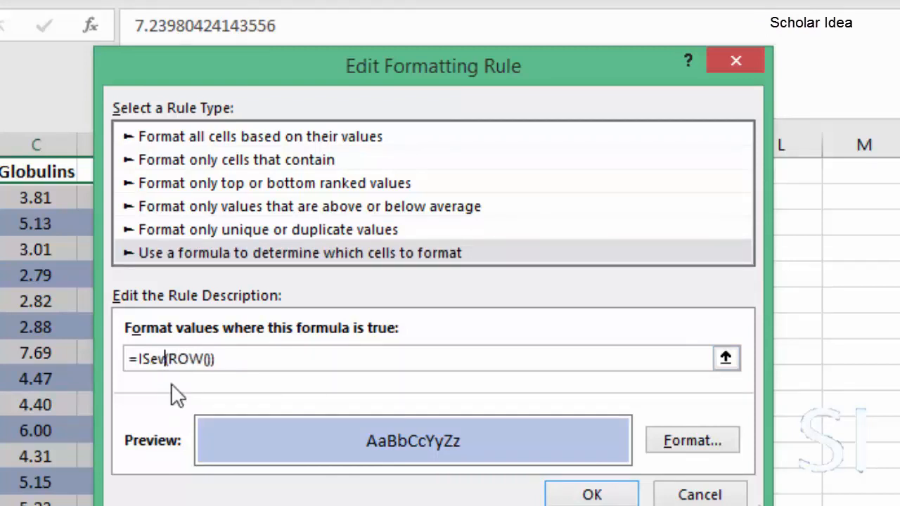
type("en")
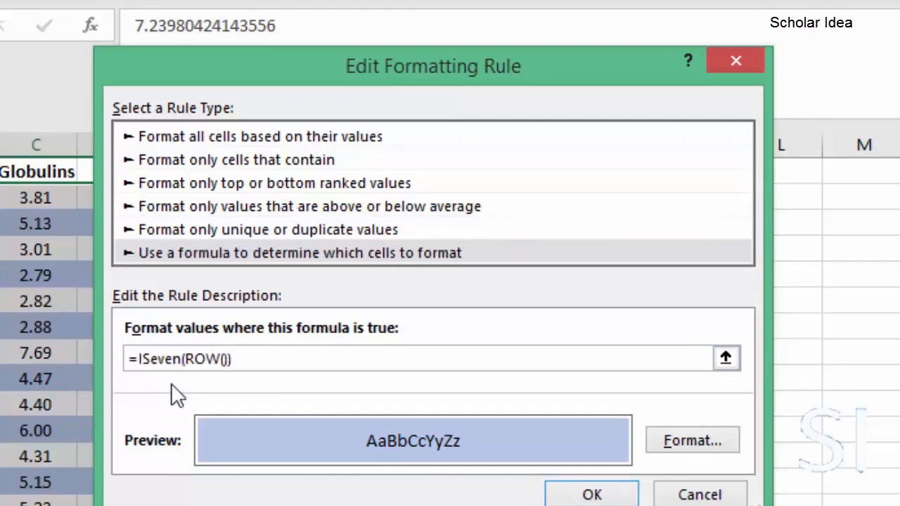
left_click(594, 496)
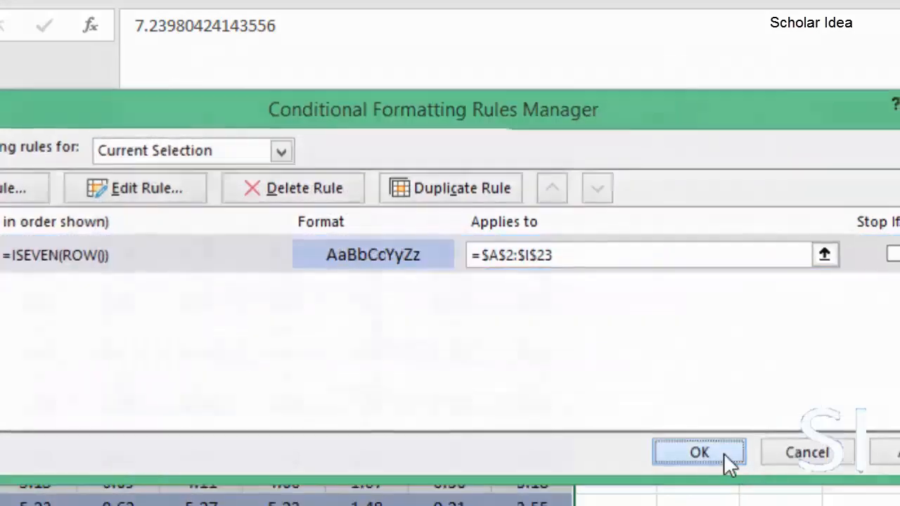
left_click(723, 454)
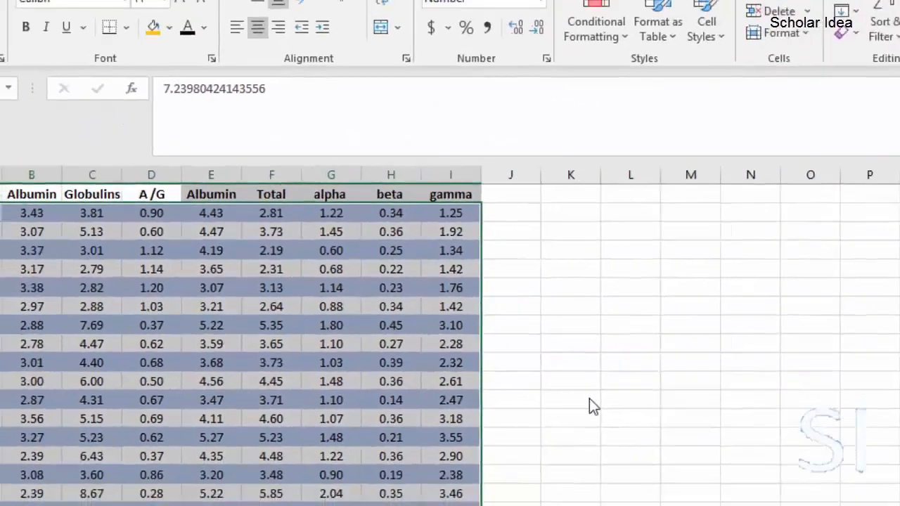
left_click(589, 398)
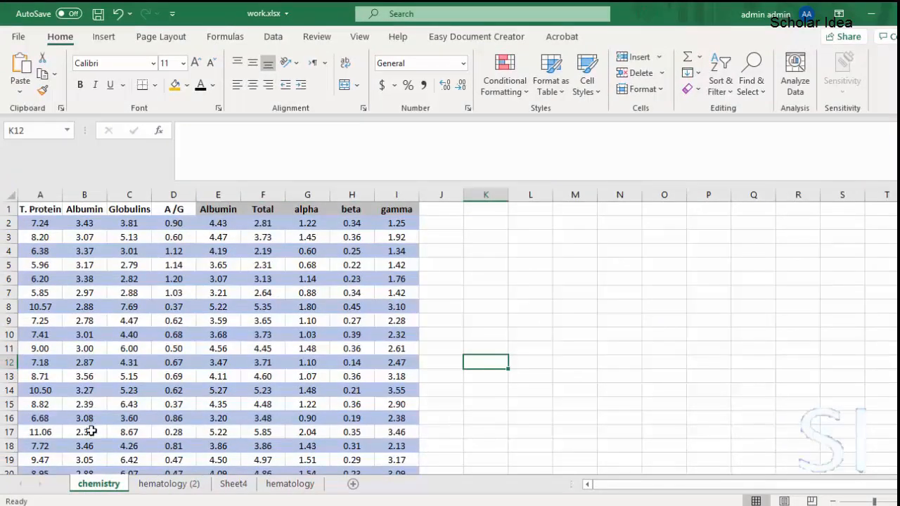
Step: Clear the conditional formatting rules from the entire chemistry sheet
scroll(91, 431, "down", 2)
scroll(92, 432, "up", 2)
left_click_drag(41, 222, 134, 224)
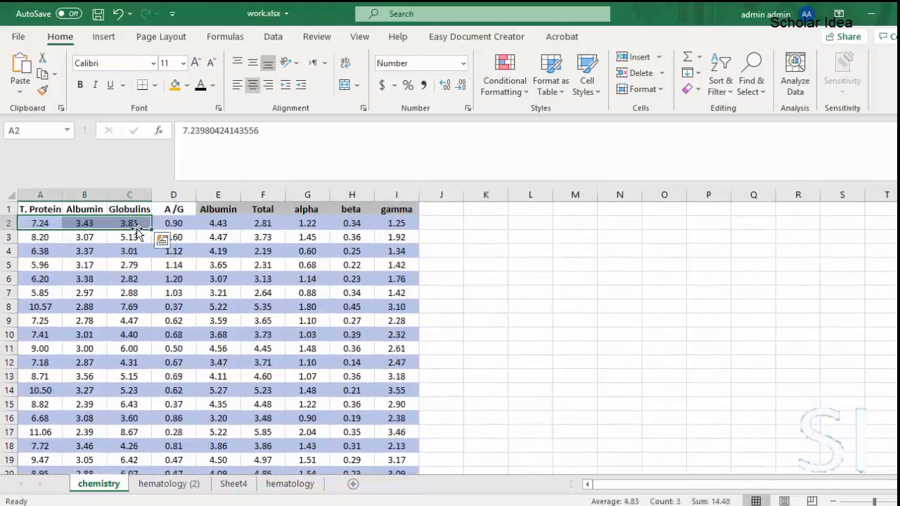
left_click(524, 96)
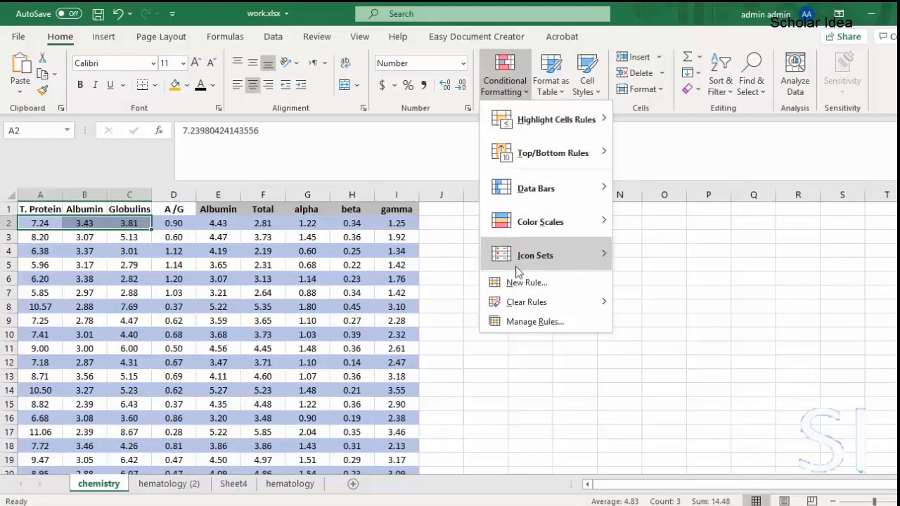
mouse_move(569, 301)
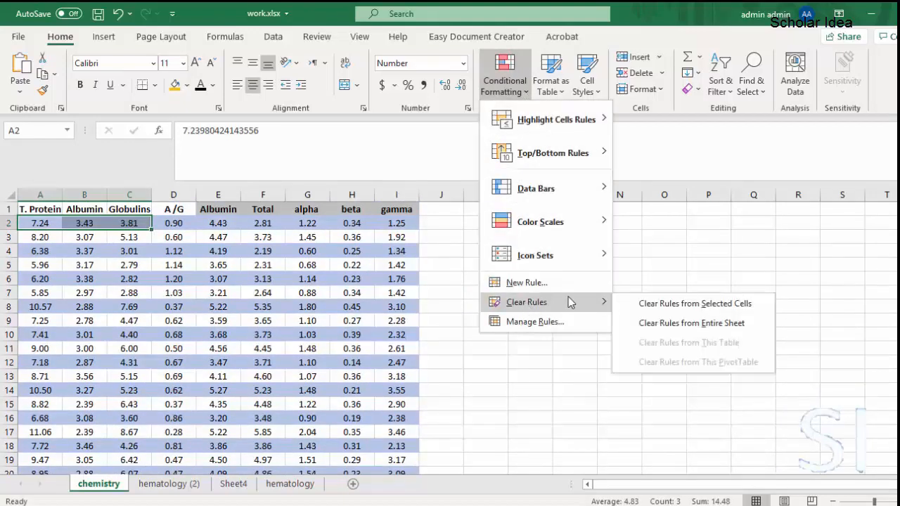
left_click(711, 325)
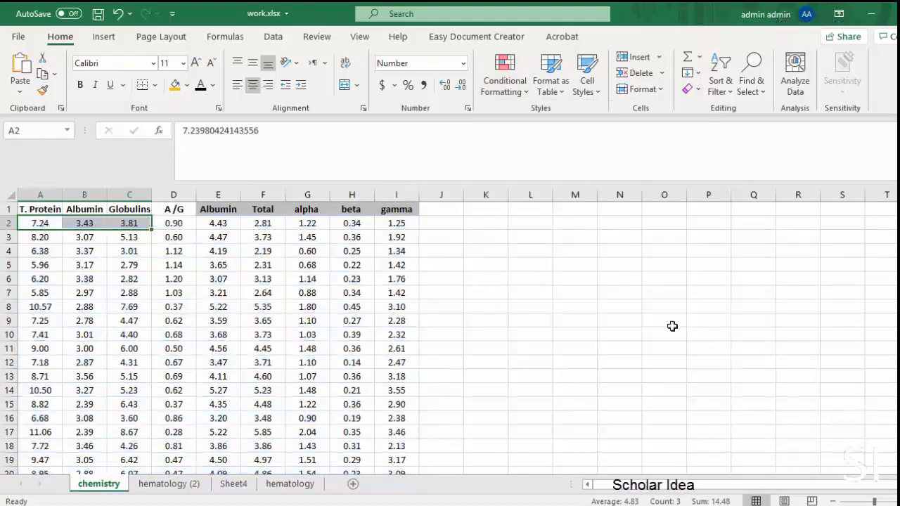
left_click(553, 278)
scroll(432, 261, "down", 3)
scroll(432, 261, "up", 3)
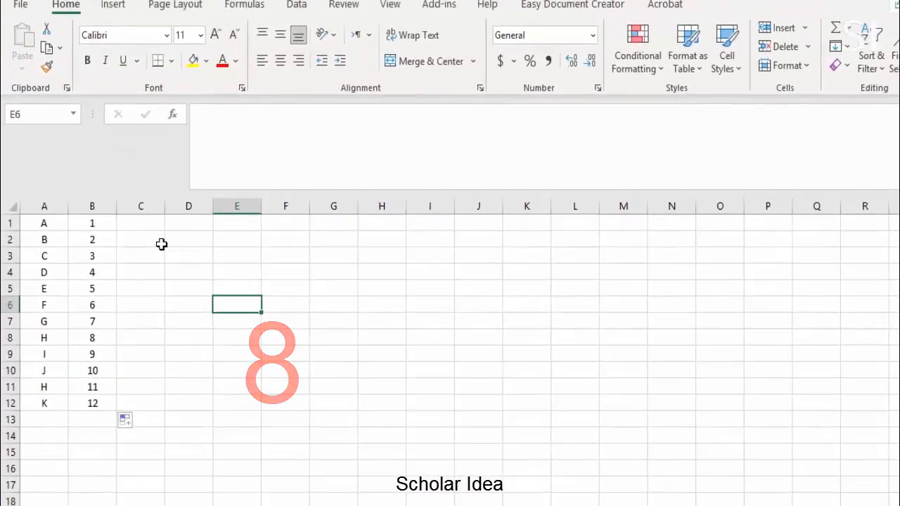
Step: Insert a sheet column at cell B3 between the letters and the numbers, and delete that empty column again
left_click(95, 254)
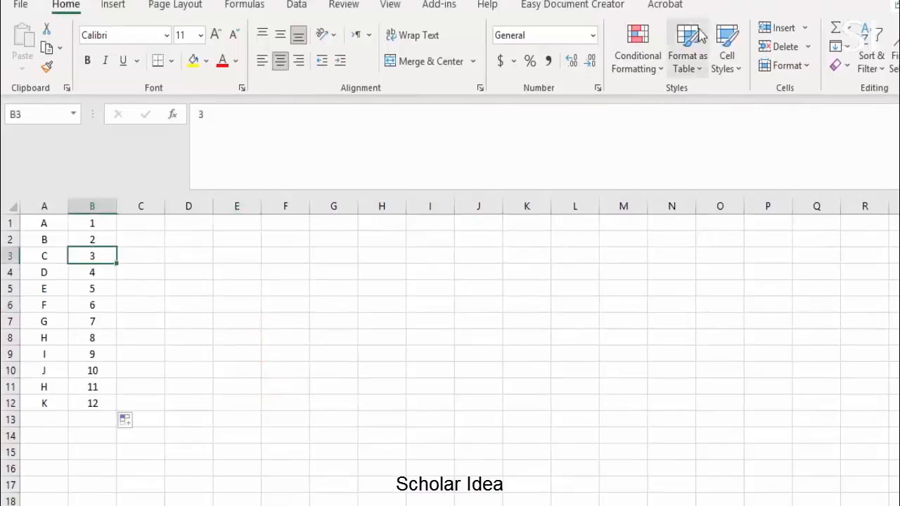
left_click(804, 28)
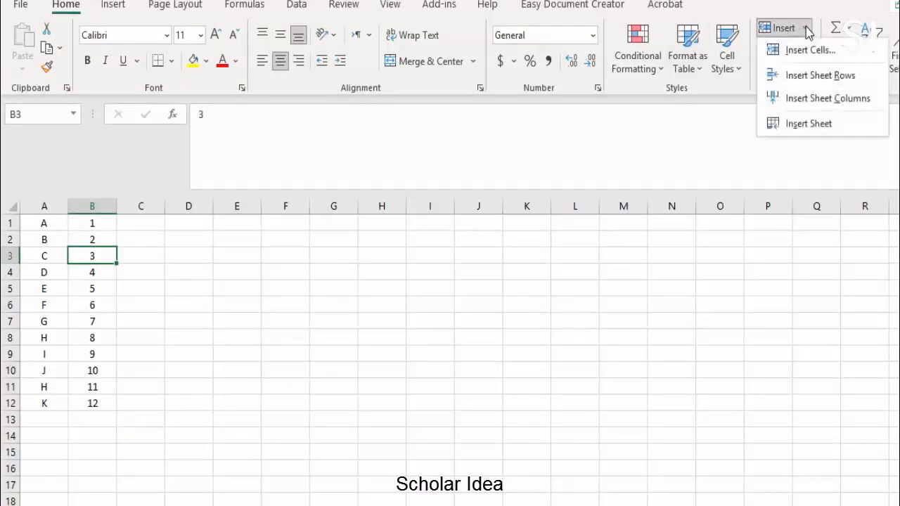
left_click(814, 99)
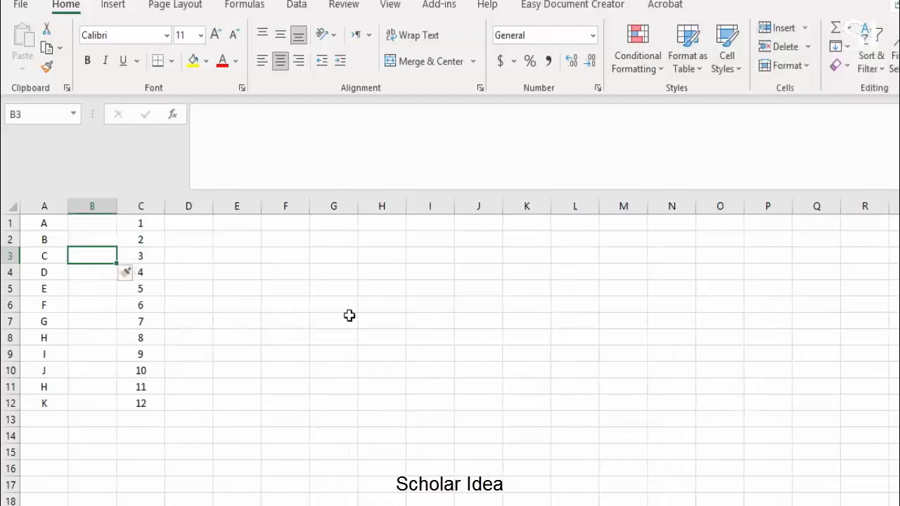
left_click(809, 47)
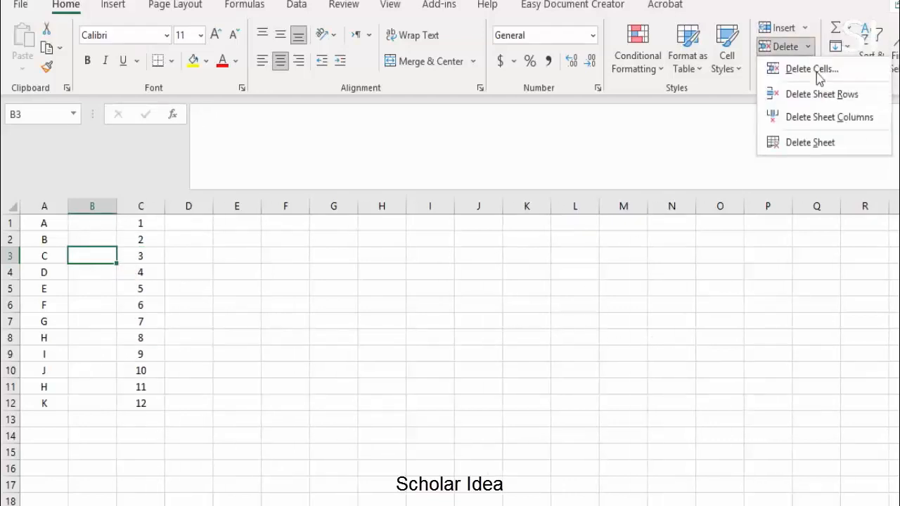
left_click(819, 117)
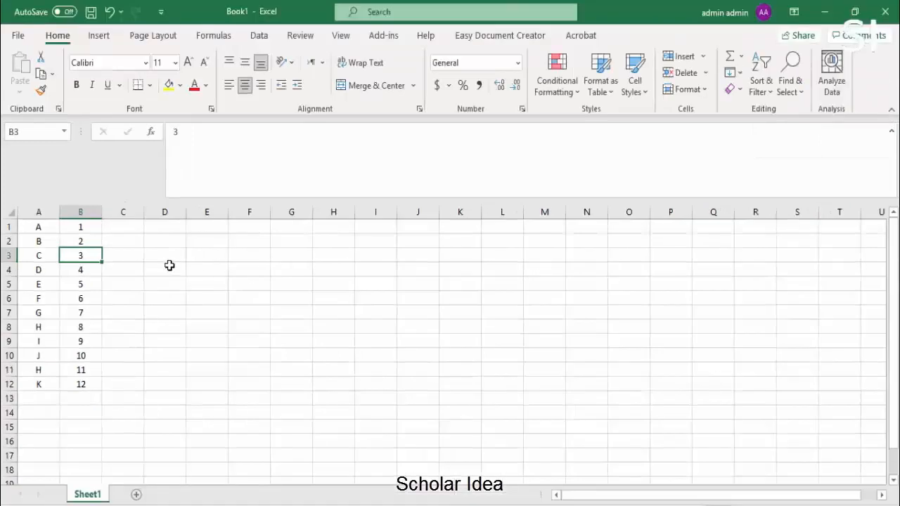
left_click(194, 269)
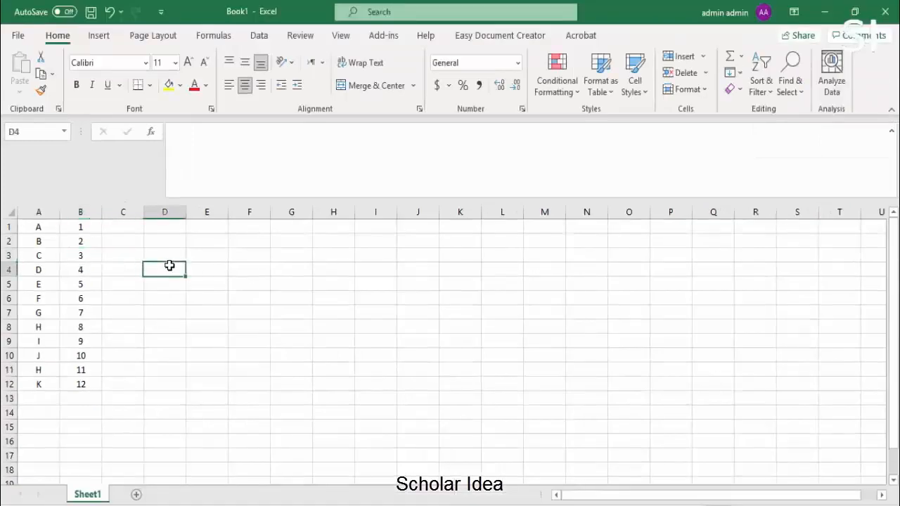
Step: Select the whole of column C, insert a blank column there, and delete it again
right_click(127, 211)
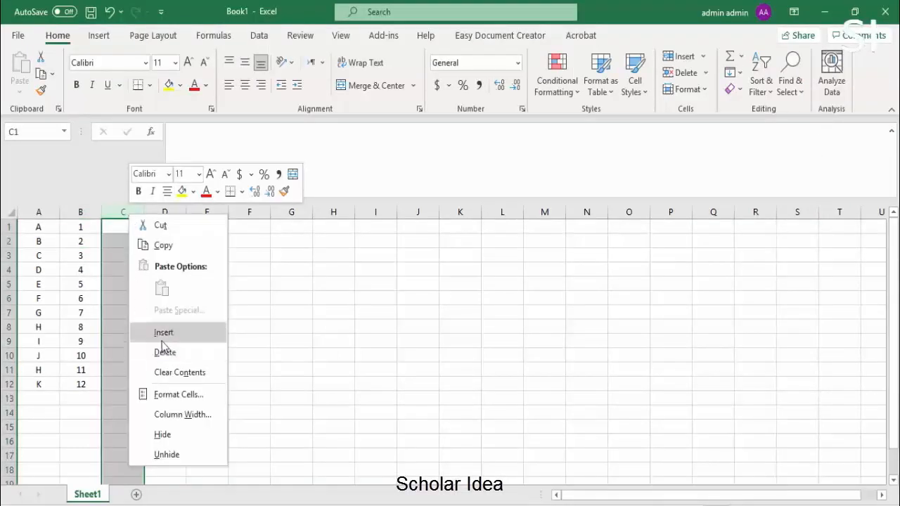
left_click(159, 332)
right_click(121, 211)
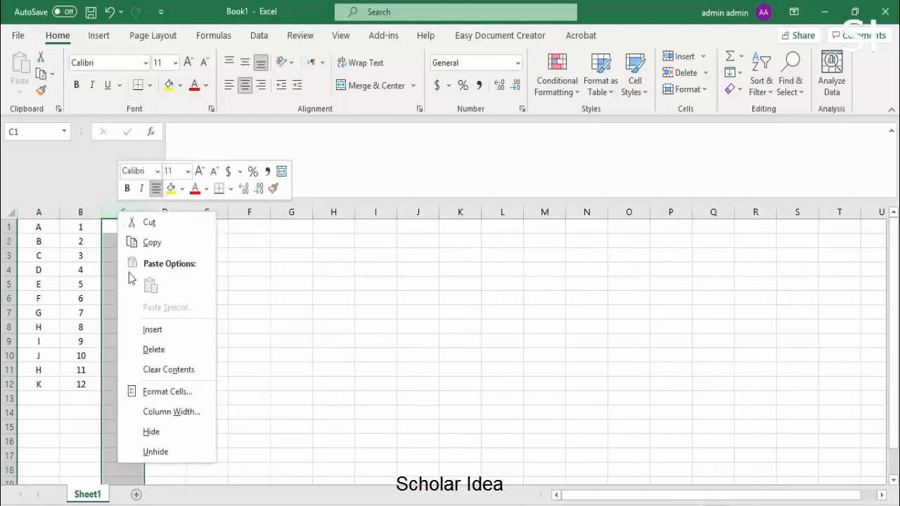
left_click(167, 352)
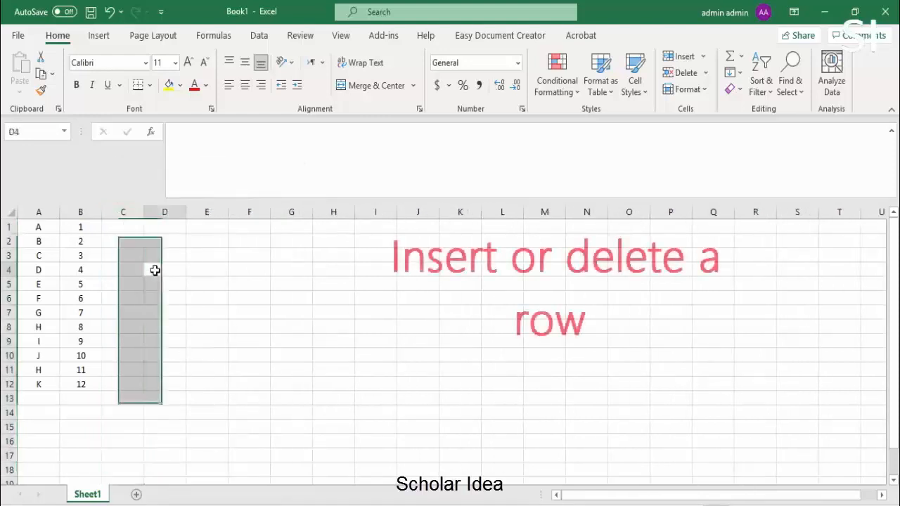
Step: Insert a sheet row at cell D4 and delete that blank row again
left_click(148, 274)
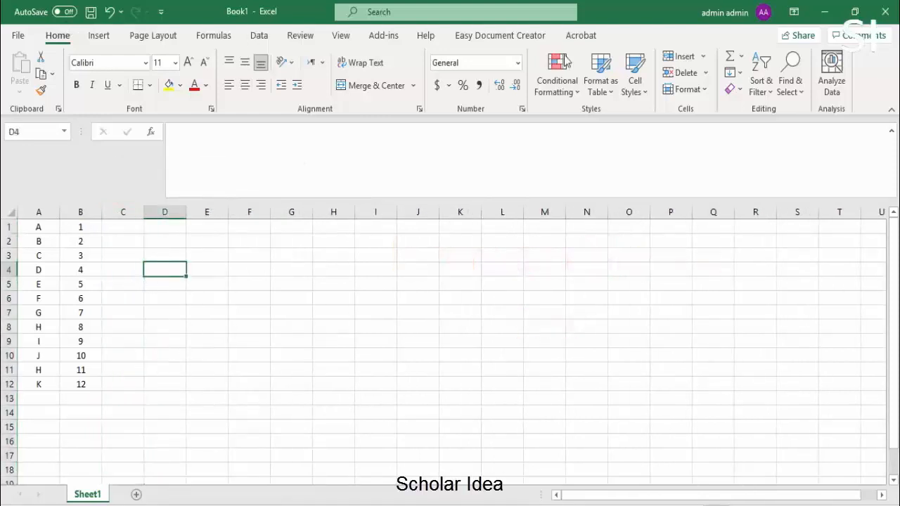
left_click(703, 57)
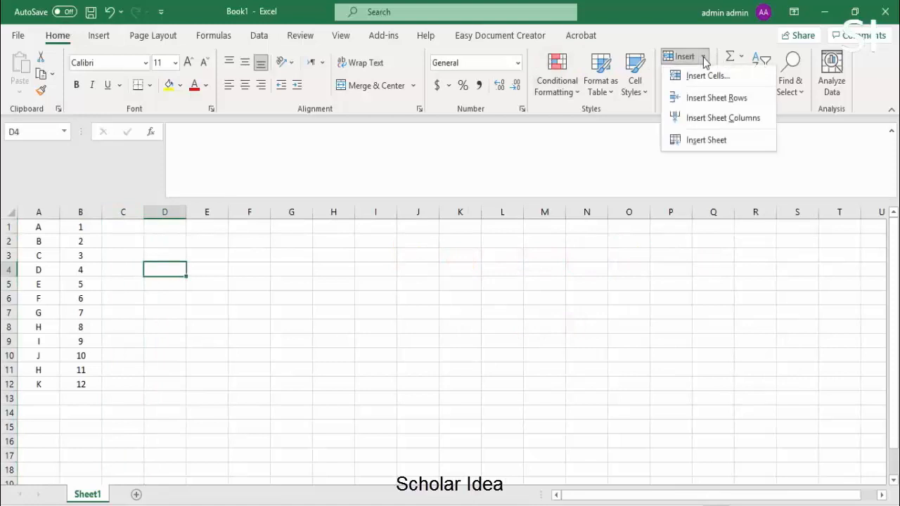
left_click(689, 97)
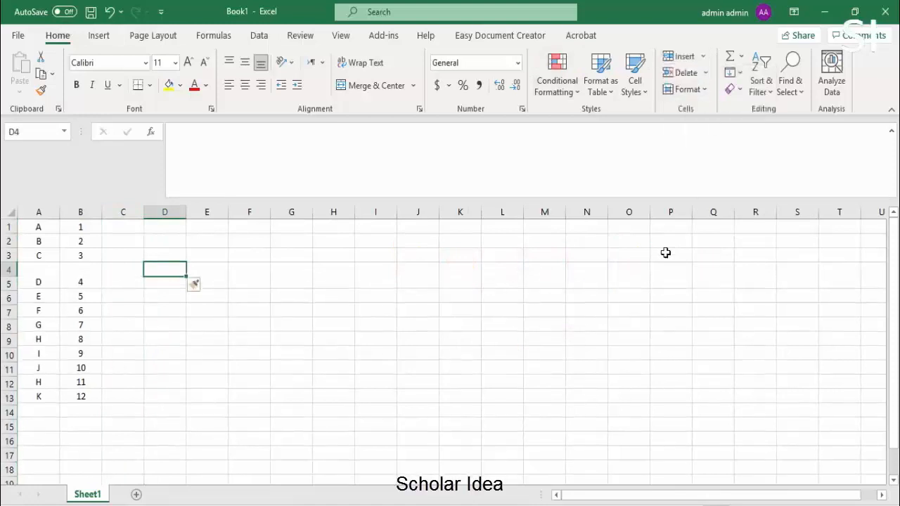
left_click(706, 73)
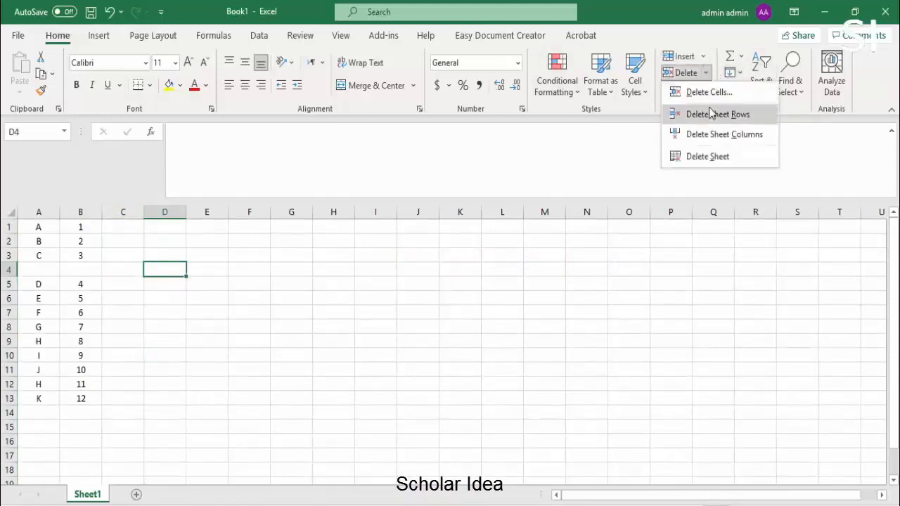
left_click(717, 114)
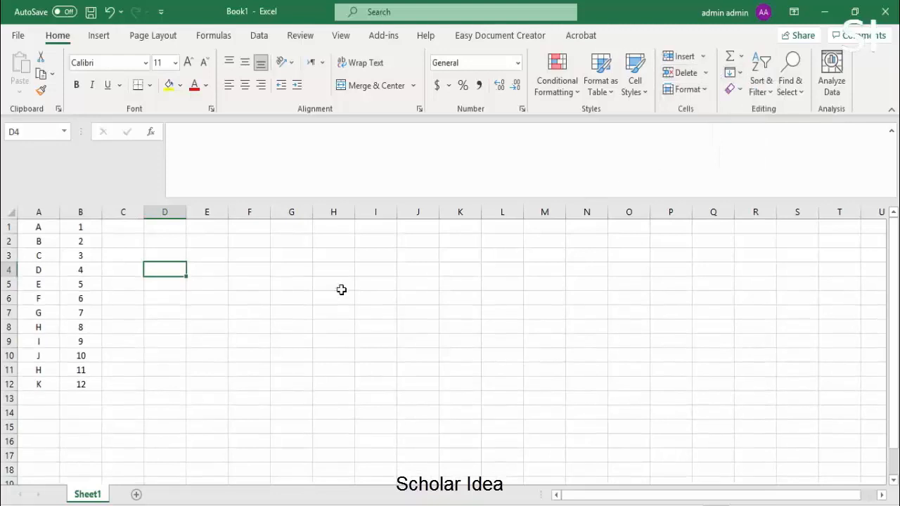
Step: Select the whole of row 4, insert a blank row above it, and remove the inserted row
right_click(9, 270)
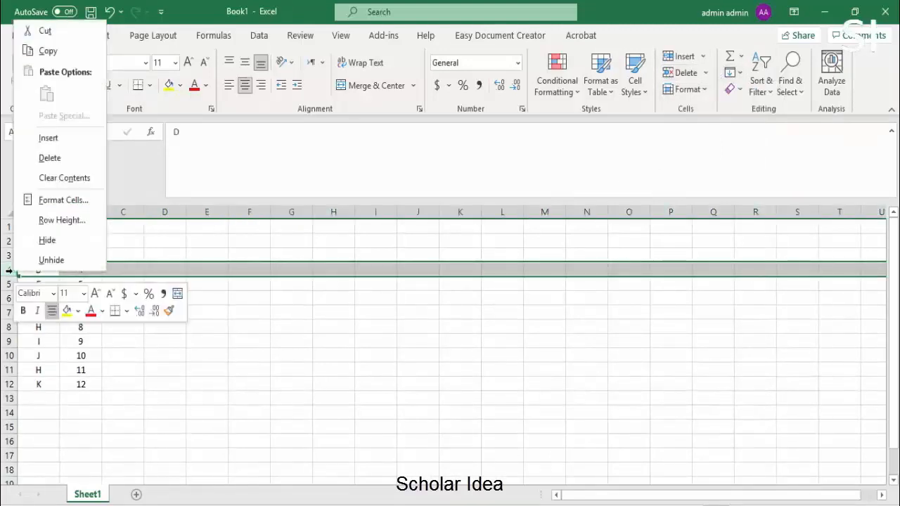
left_click(53, 142)
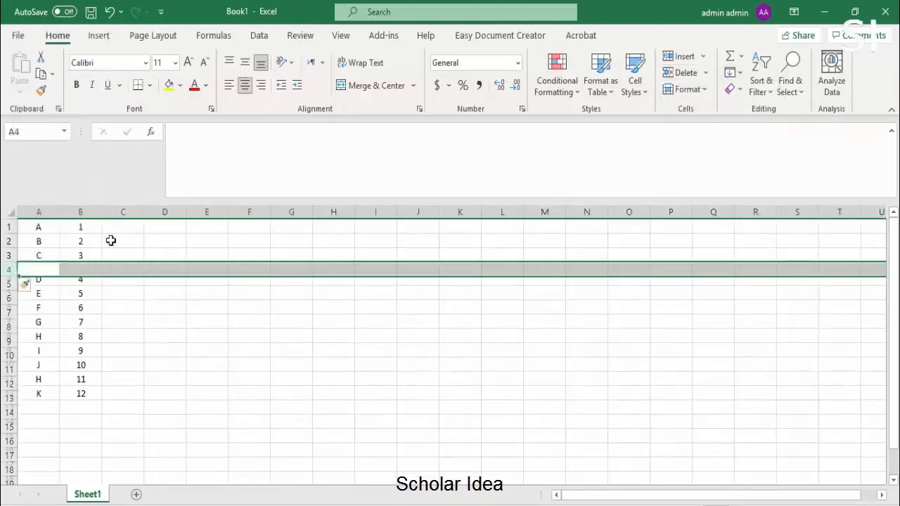
right_click(10, 270)
left_click(86, 156)
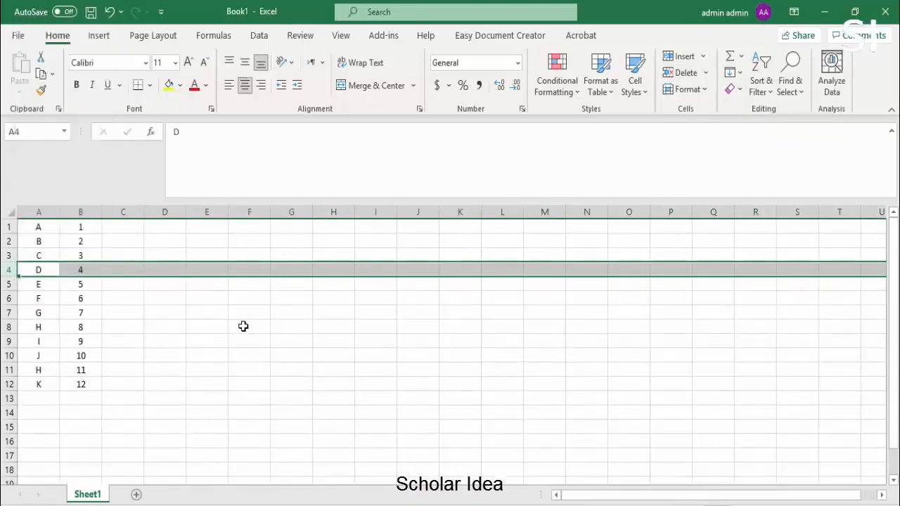
left_click(243, 327)
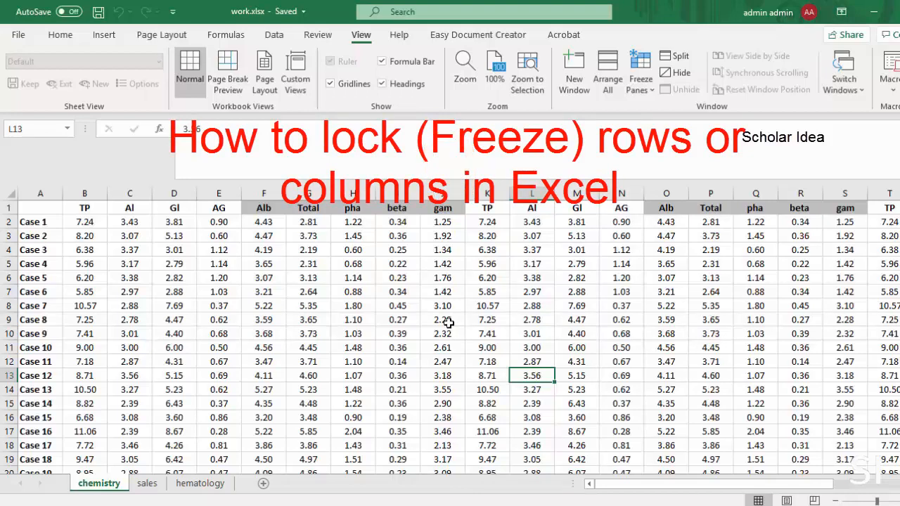
Step: Freeze the top row of the chemistry sheet in work.xlsx and scroll through the cases to check it
left_click(61, 35)
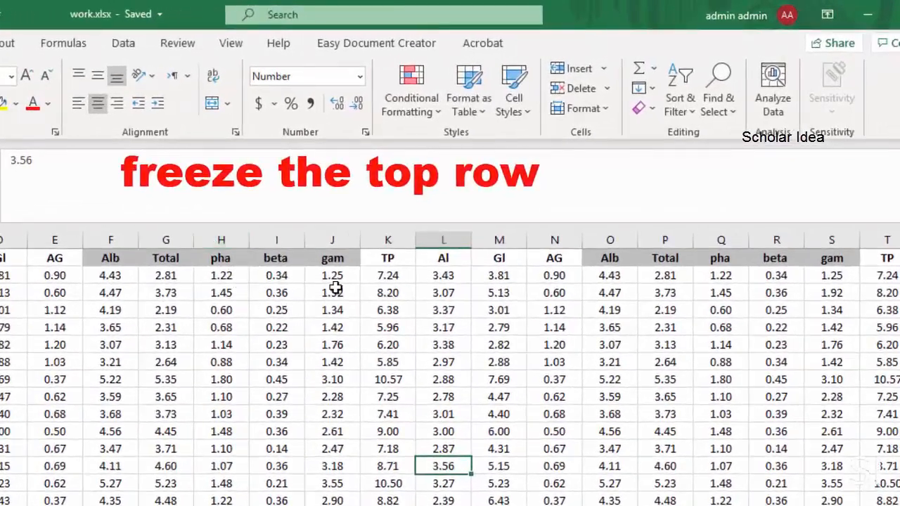
left_click(230, 43)
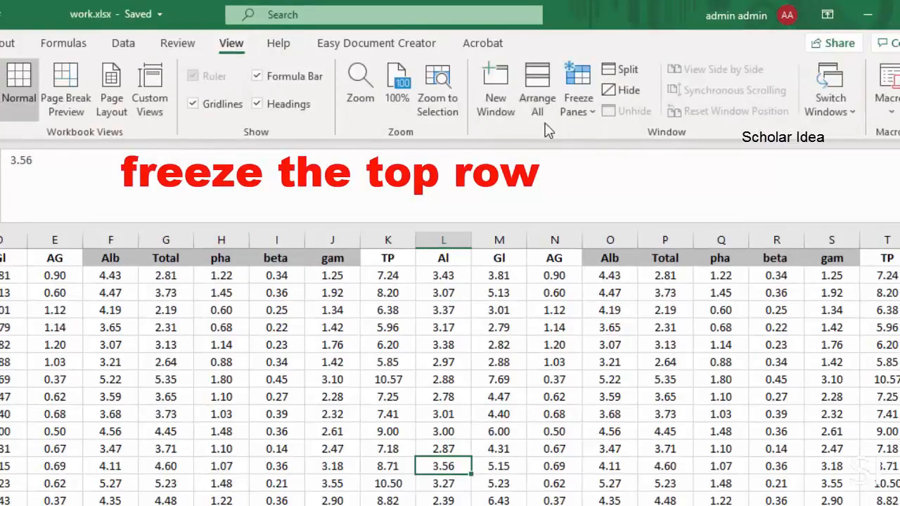
left_click(575, 105)
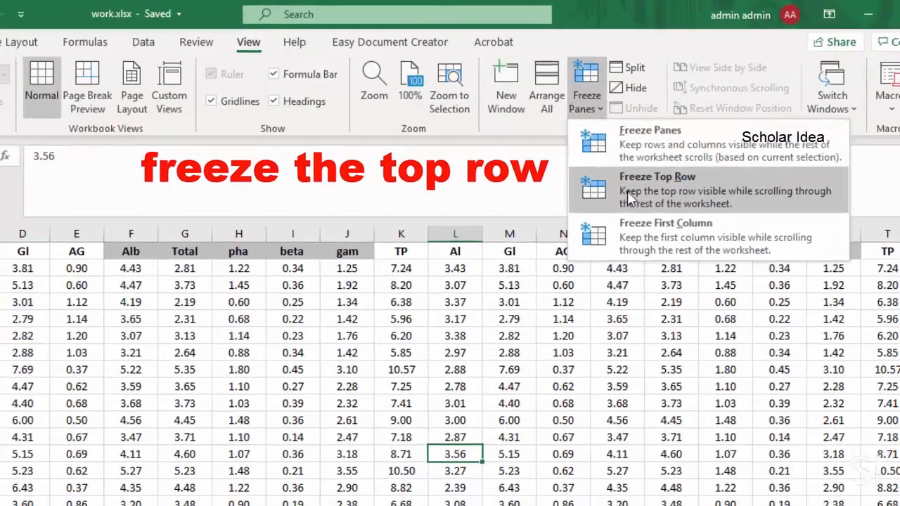
left_click(629, 191)
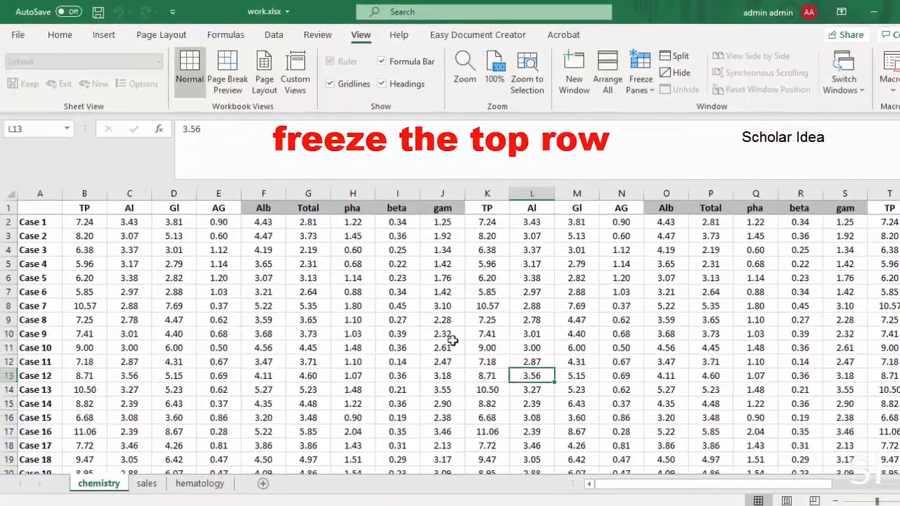
scroll(450, 338, "down", 6)
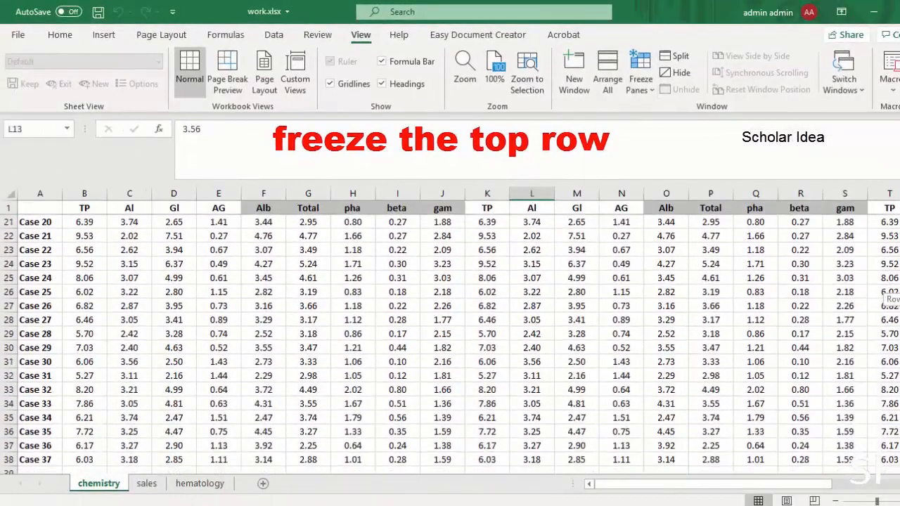
scroll(450, 337, "up", 6)
left_click(575, 278)
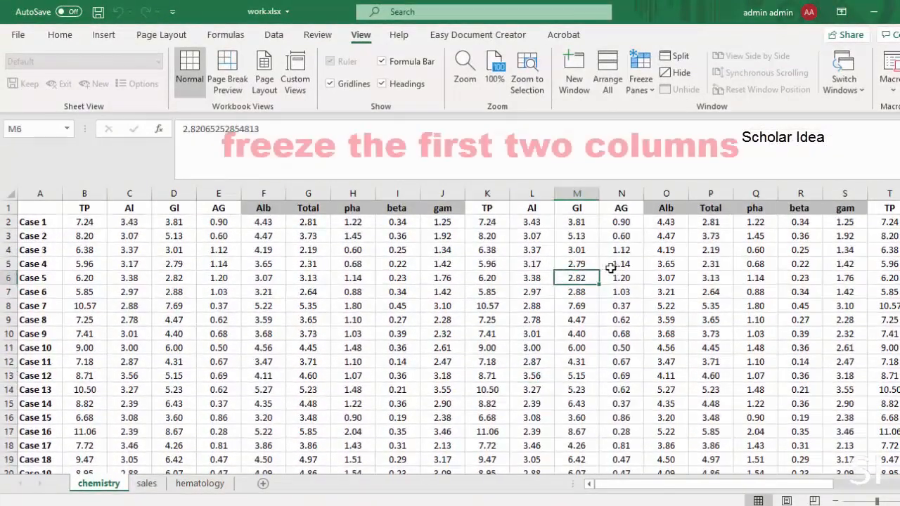
Step: Freeze the first two columns, A and B, by applying Freeze Panes with column C selected, and check them with horizontal scrolling
left_click(75, 40)
left_click_drag(53, 188, 88, 193)
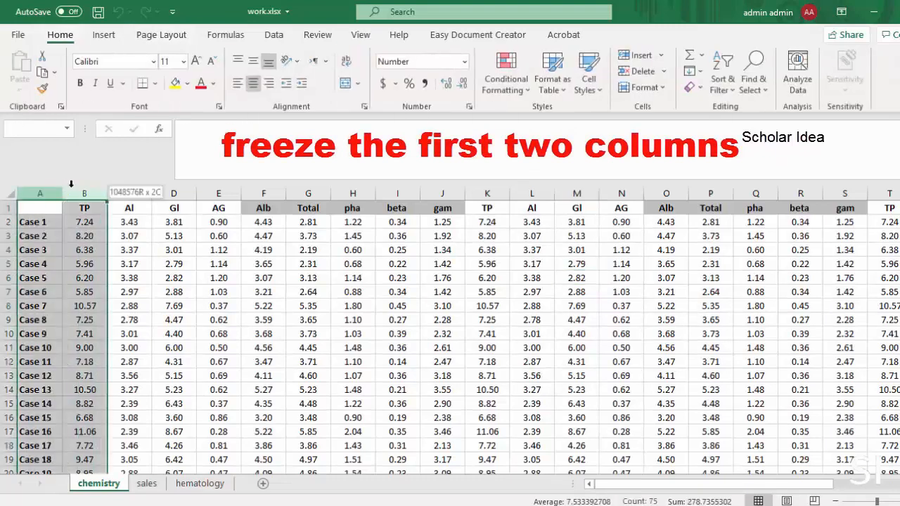
left_click(130, 194)
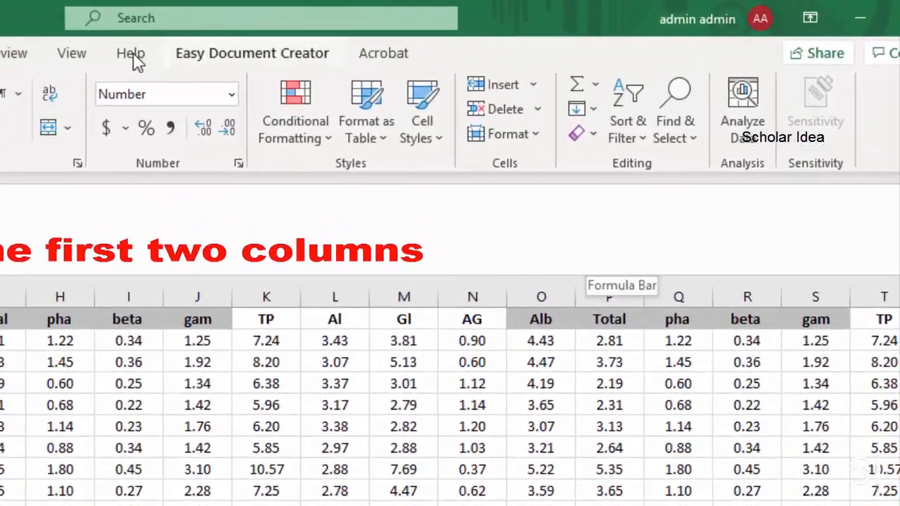
left_click(78, 54)
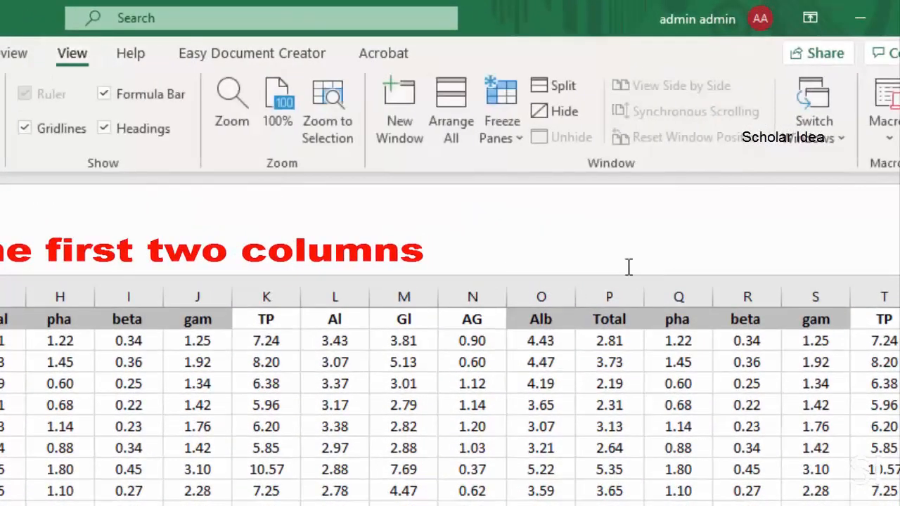
left_click(510, 135)
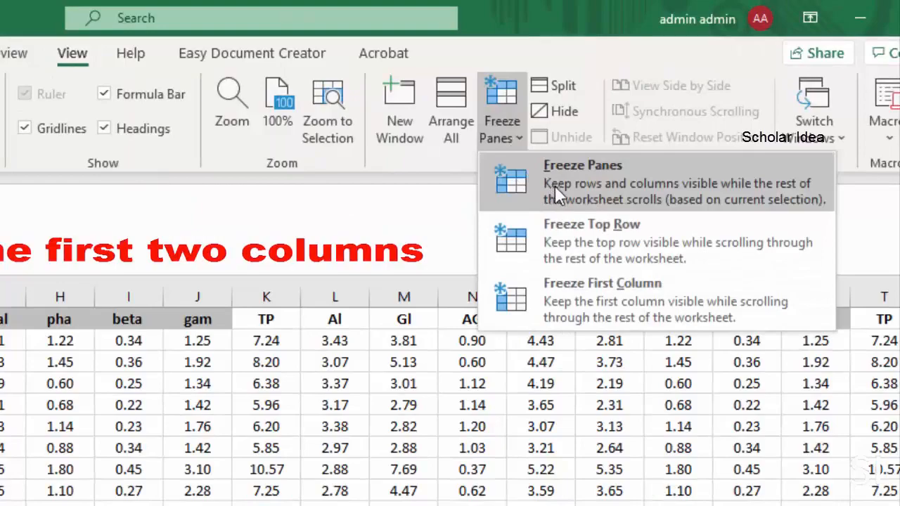
left_click(554, 185)
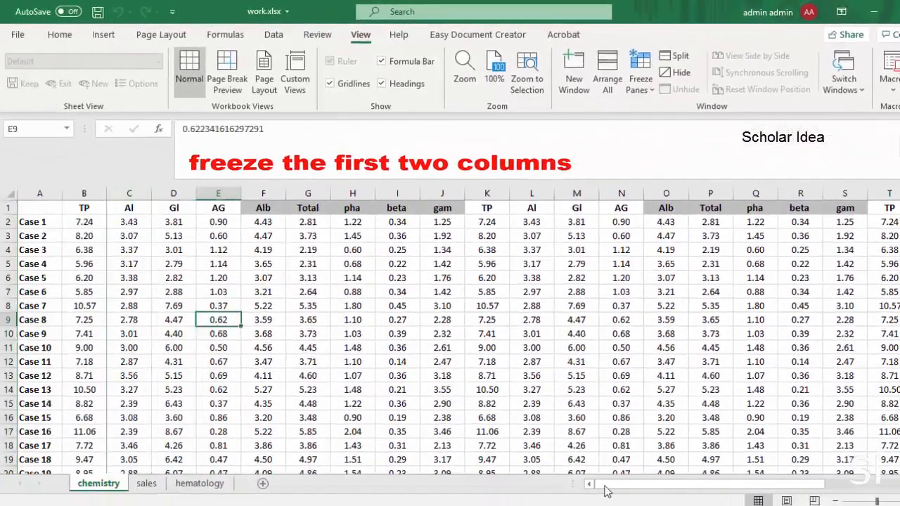
left_click_drag(605, 485, 489, 497)
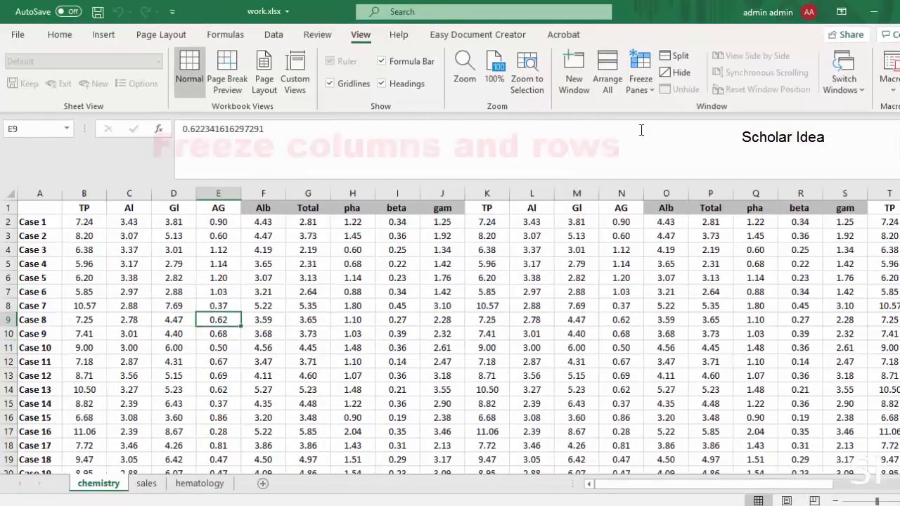
Step: Freeze row 1 and column A together by applying Freeze Panes with cell B2 selected, and check them by scrolling both ways
left_click(38, 210)
left_click(10, 207)
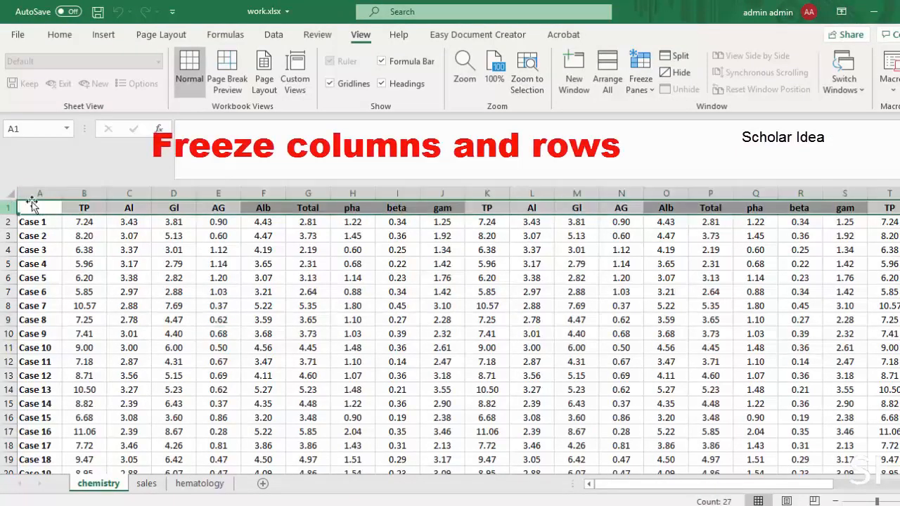
left_click(36, 195)
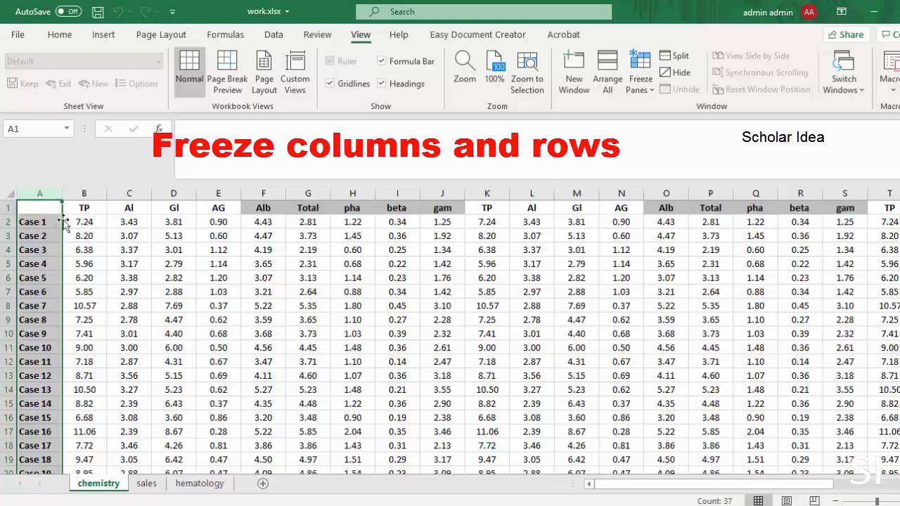
left_click(91, 223)
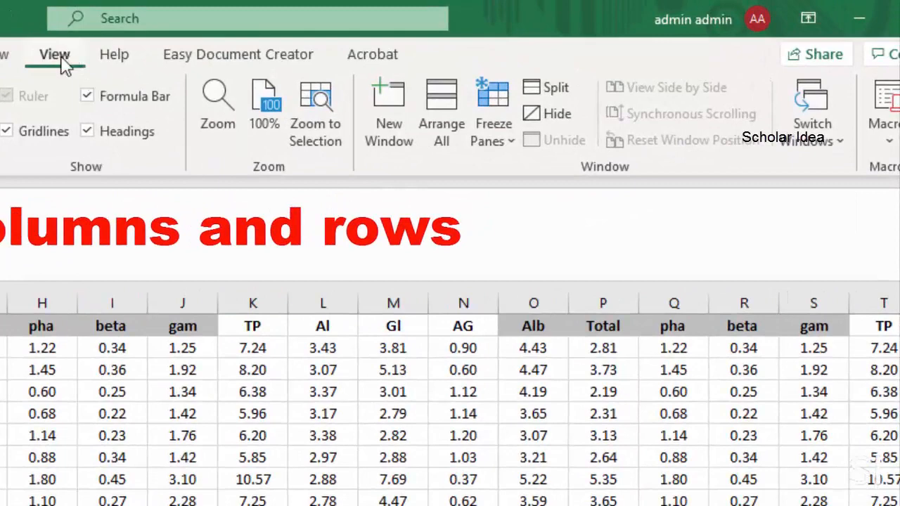
left_click(499, 143)
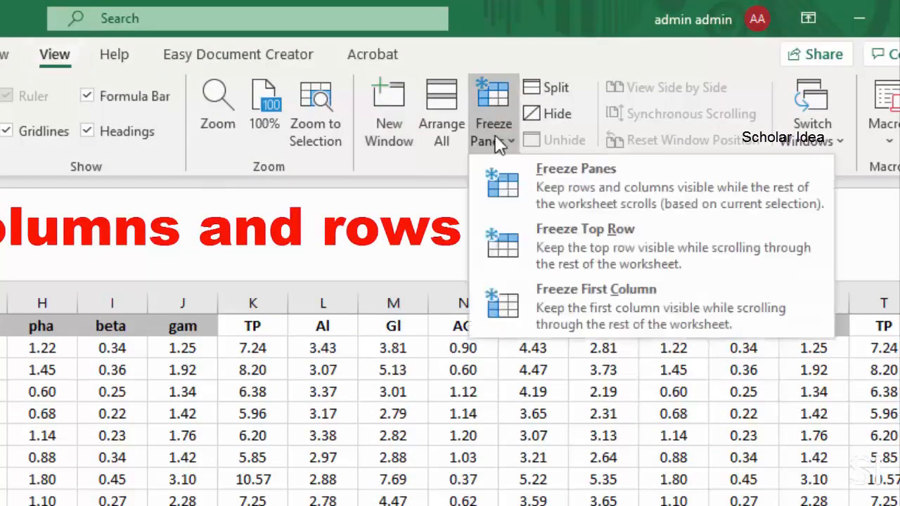
left_click(559, 180)
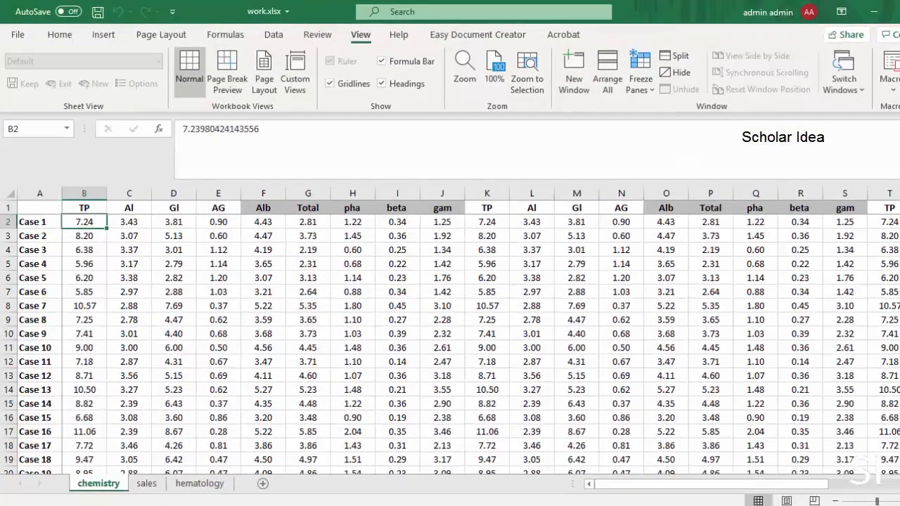
scroll(449, 338, "down", 6)
scroll(450, 338, "up", 6)
mouse_move(736, 487)
left_mouse_down()
mouse_move(893, 487)
mouse_move(731, 487)
left_mouse_up()
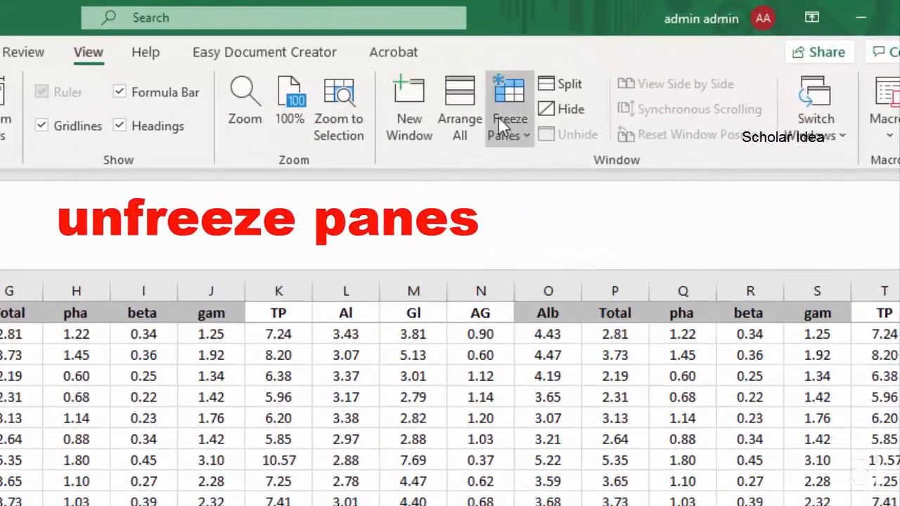
Step: Unfreeze the panes on the chemistry sheet so all rows and columns scroll again
left_click(0, 52)
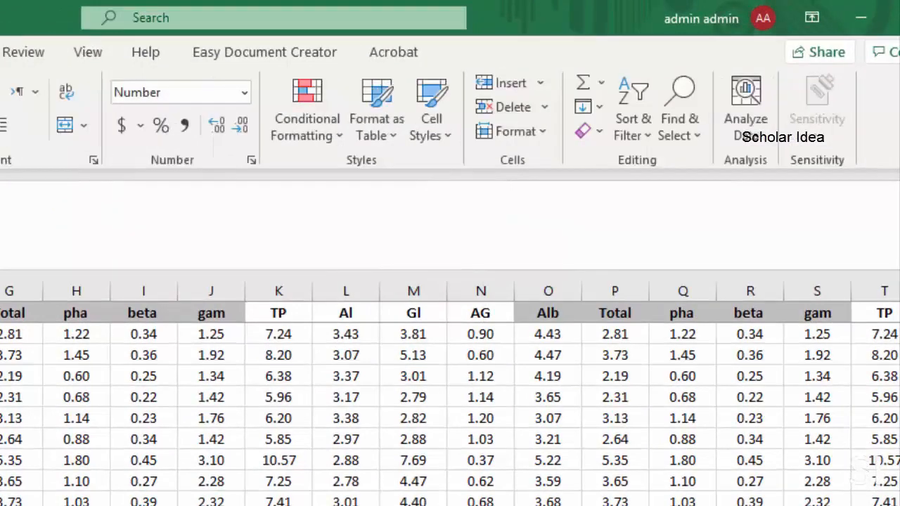
left_click(90, 53)
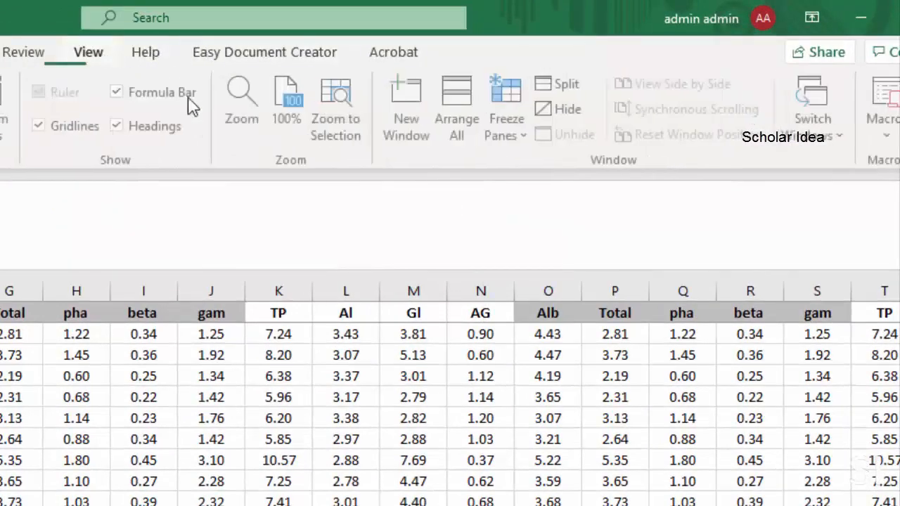
left_click(503, 131)
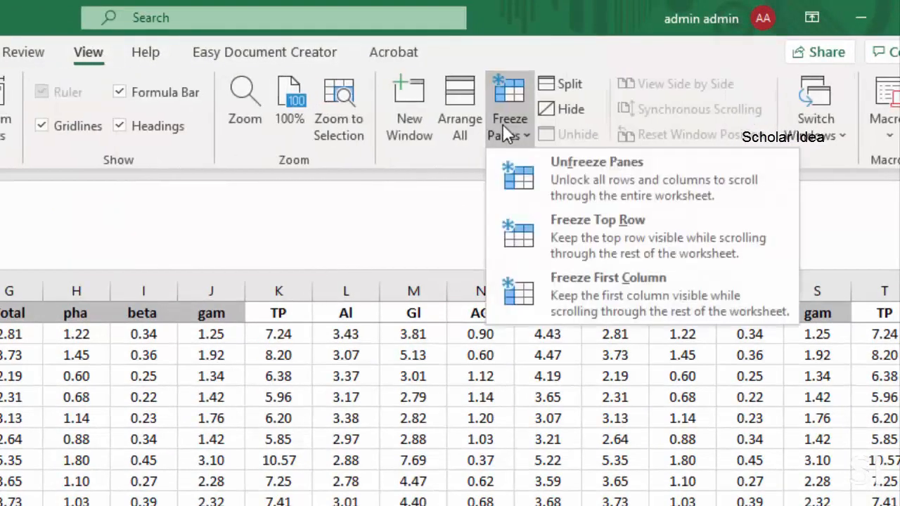
left_click(582, 178)
left_click(308, 305)
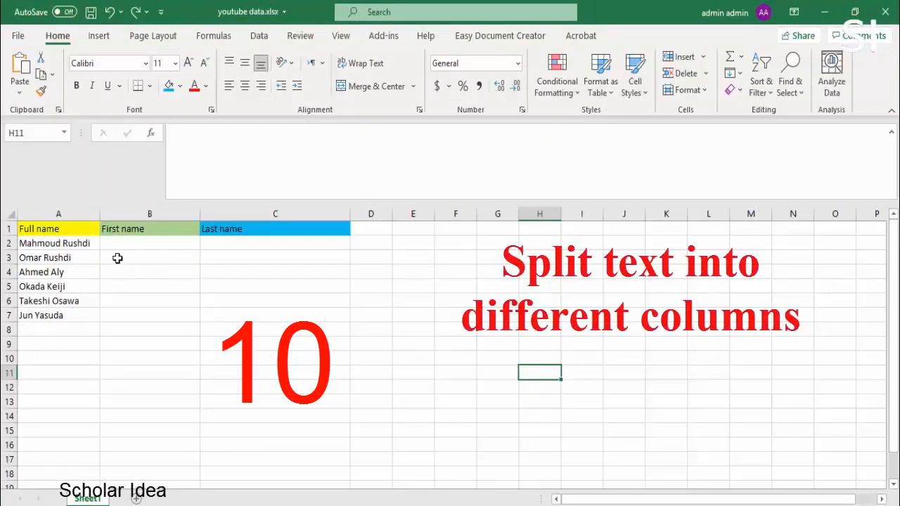
Step: Start Text to Columns on the full names in A2:A7 of youtube data.xlsx, using the Delimited data type
left_click_drag(85, 245, 82, 317)
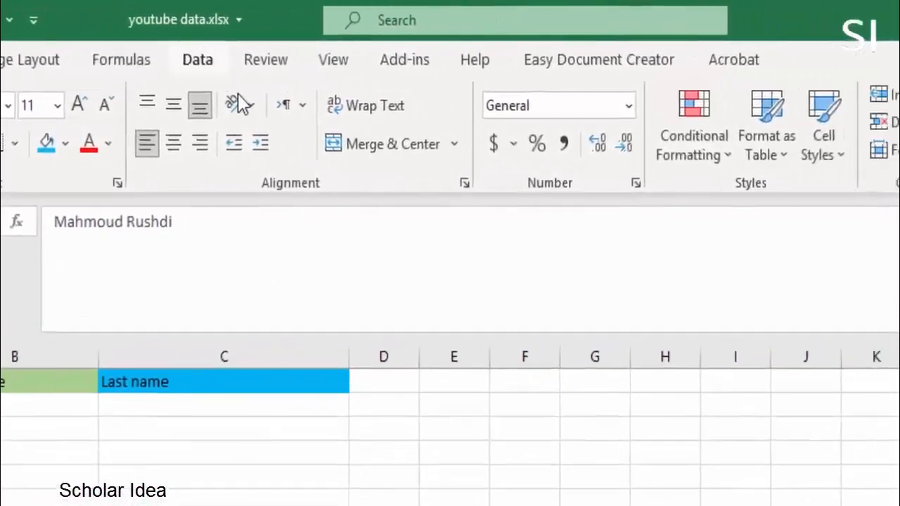
left_click(359, 57)
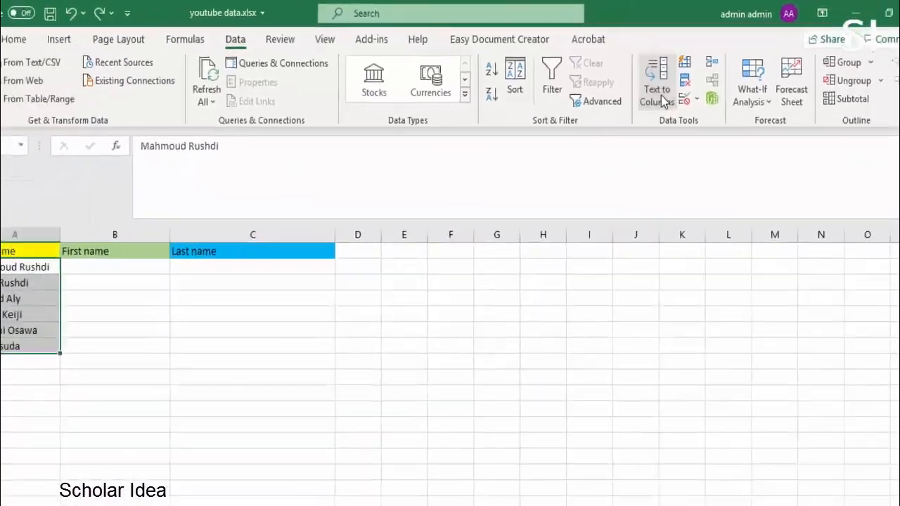
left_click(712, 127)
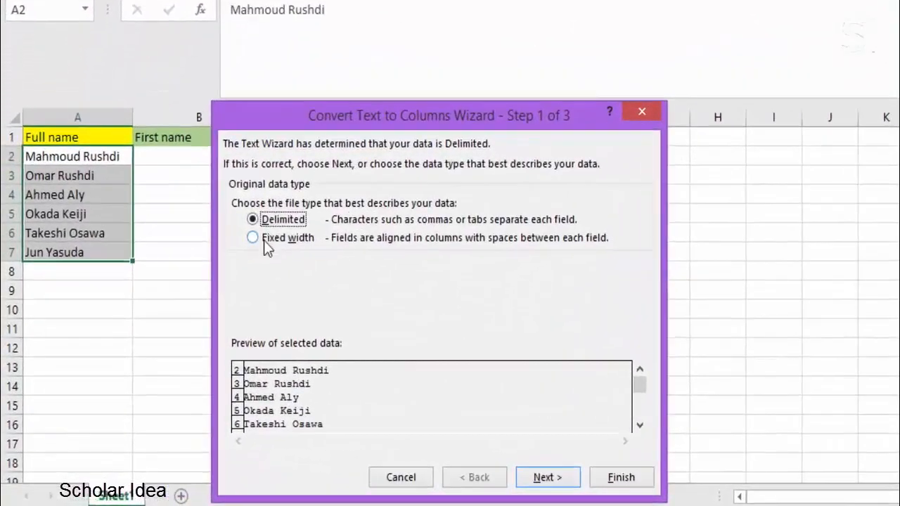
left_click(264, 240)
left_click(554, 485)
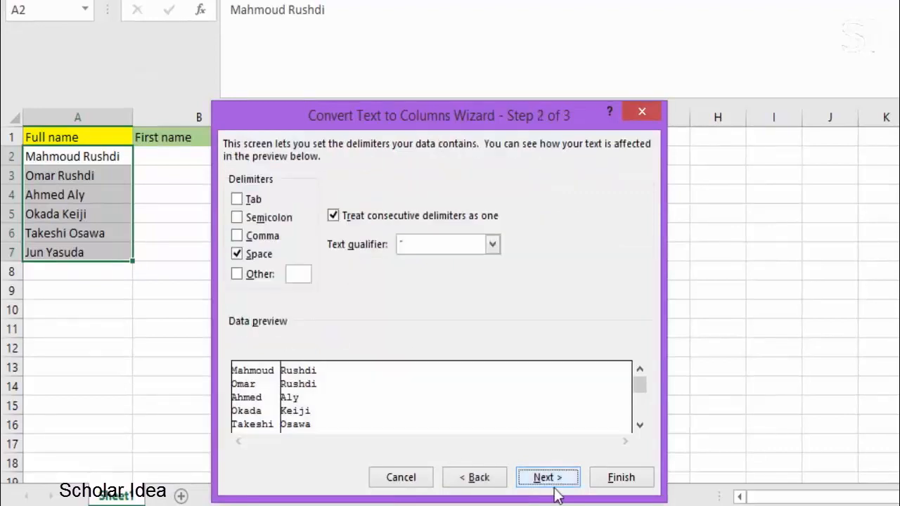
Step: Compare the Tab and Space delimiters in the data preview, and continue with Space as the only delimiter
left_click(237, 254)
left_click(237, 200)
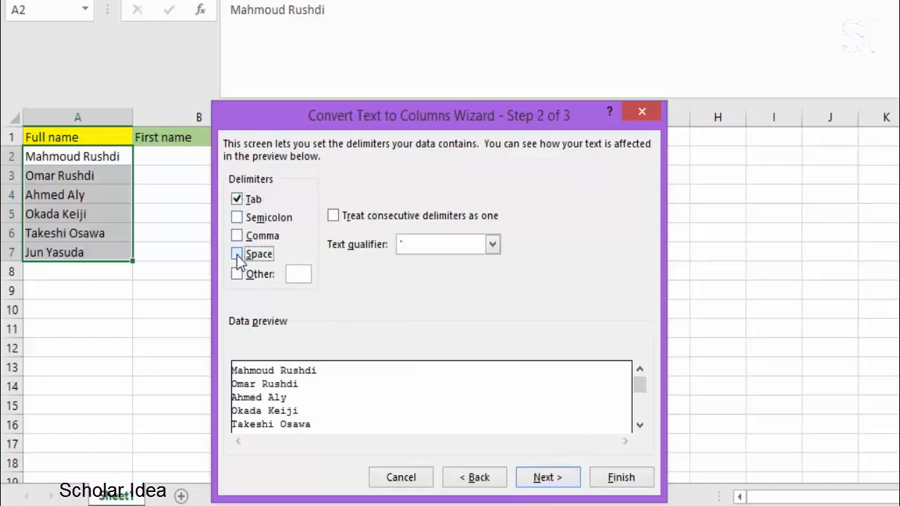
left_click(236, 255)
left_click(236, 199)
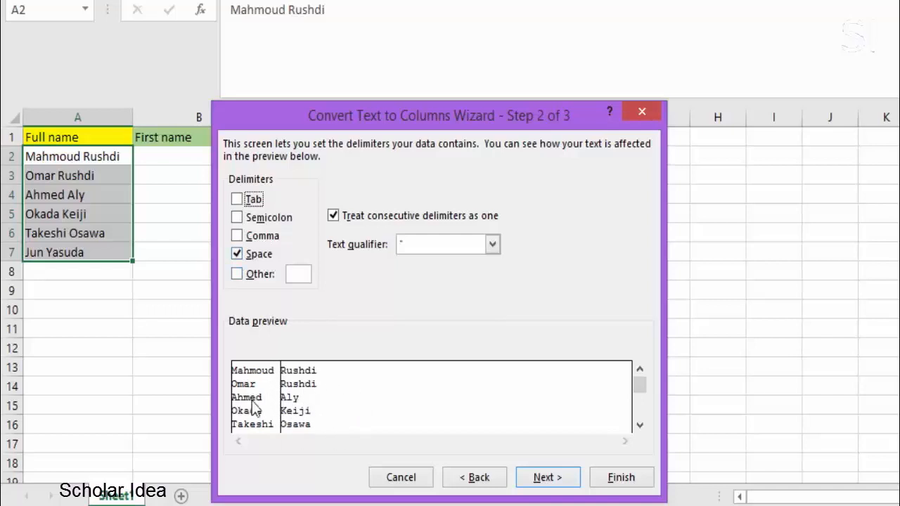
left_click(554, 481)
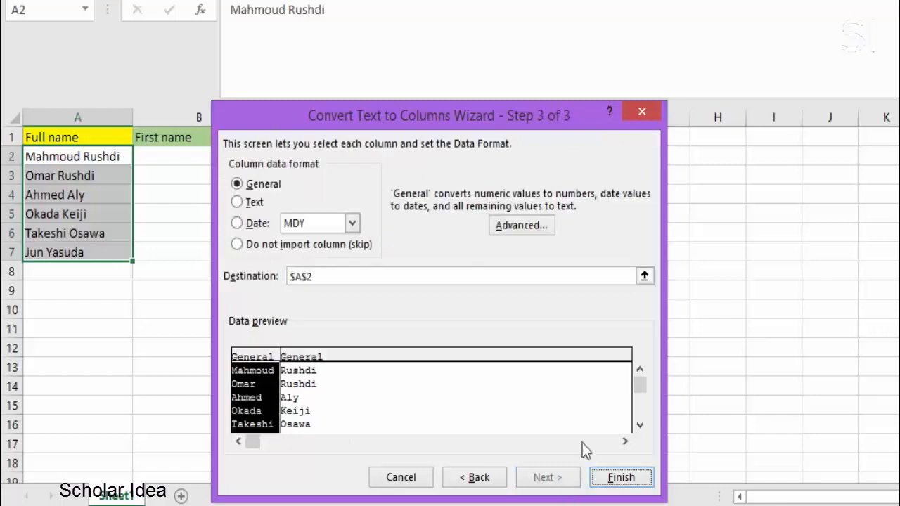
Step: Set the destination of the split names to cell B2, finish the conversion, and check the First name and Last name columns
left_click(645, 278)
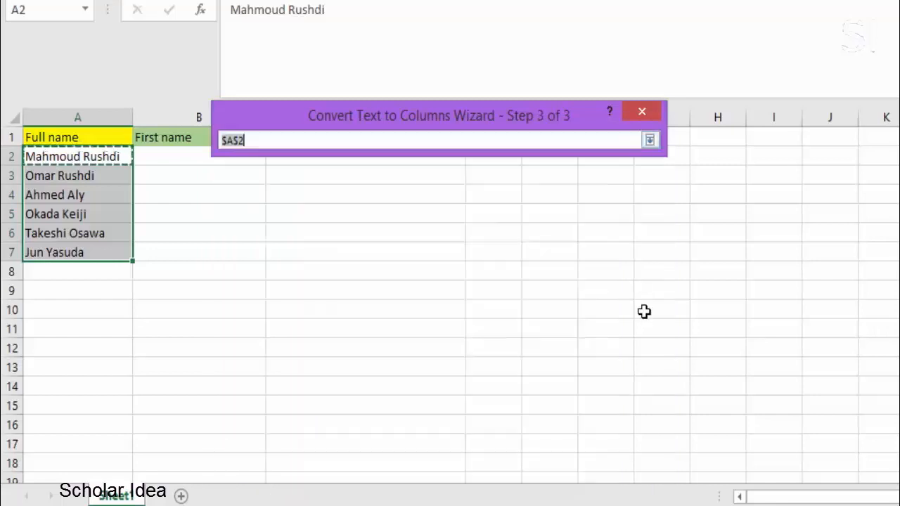
left_click(176, 156)
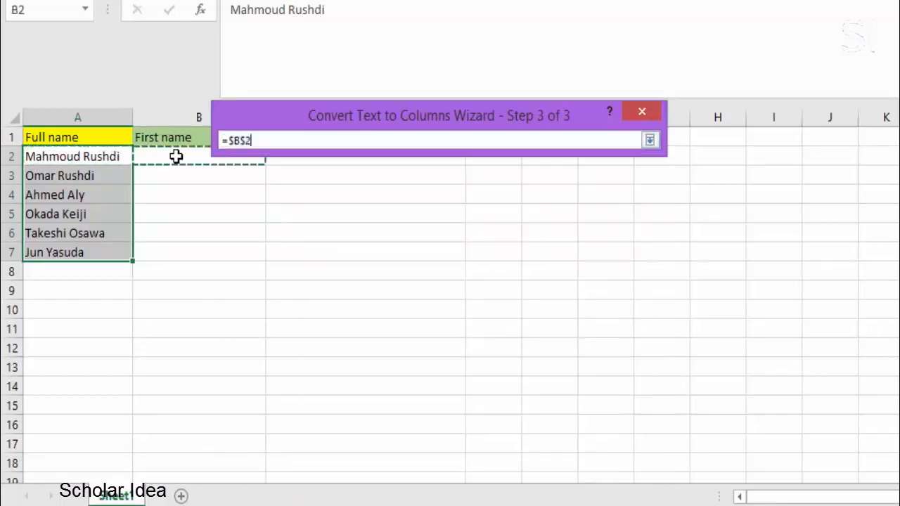
left_click(648, 143)
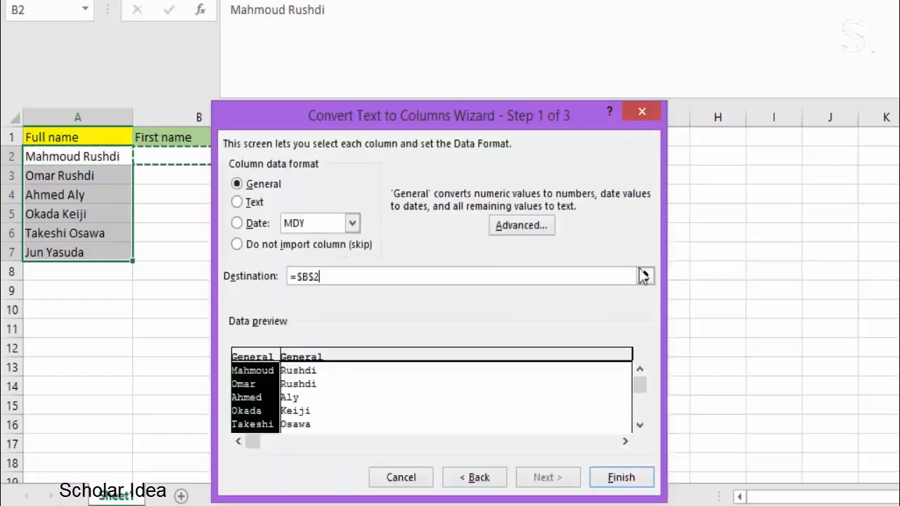
left_click(631, 482)
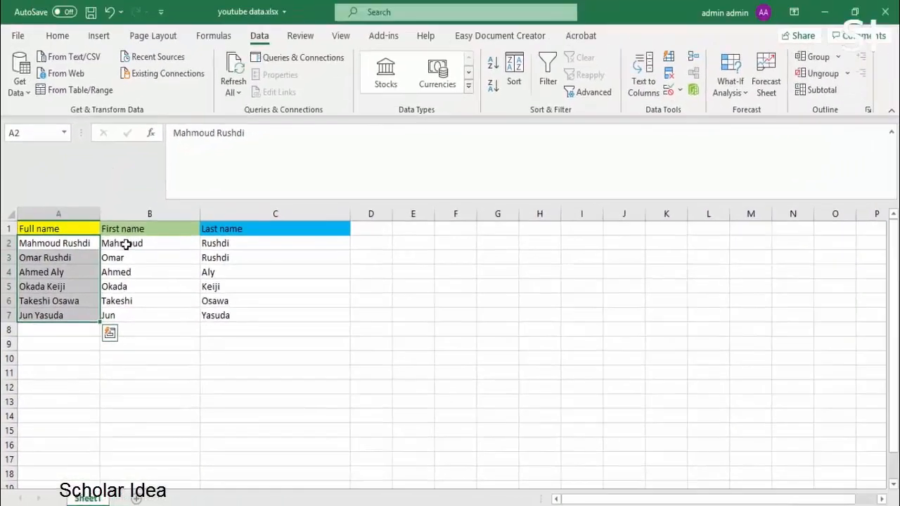
left_click_drag(125, 243, 254, 342)
left_click(258, 356)
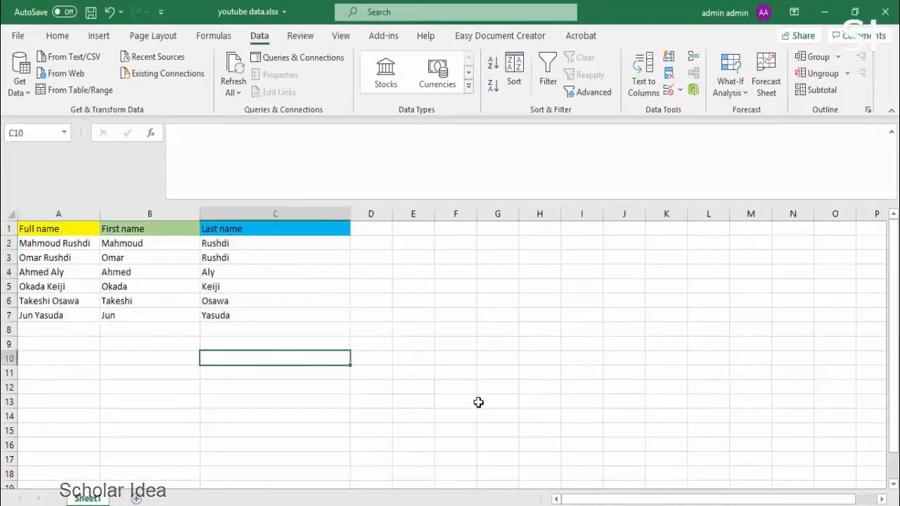